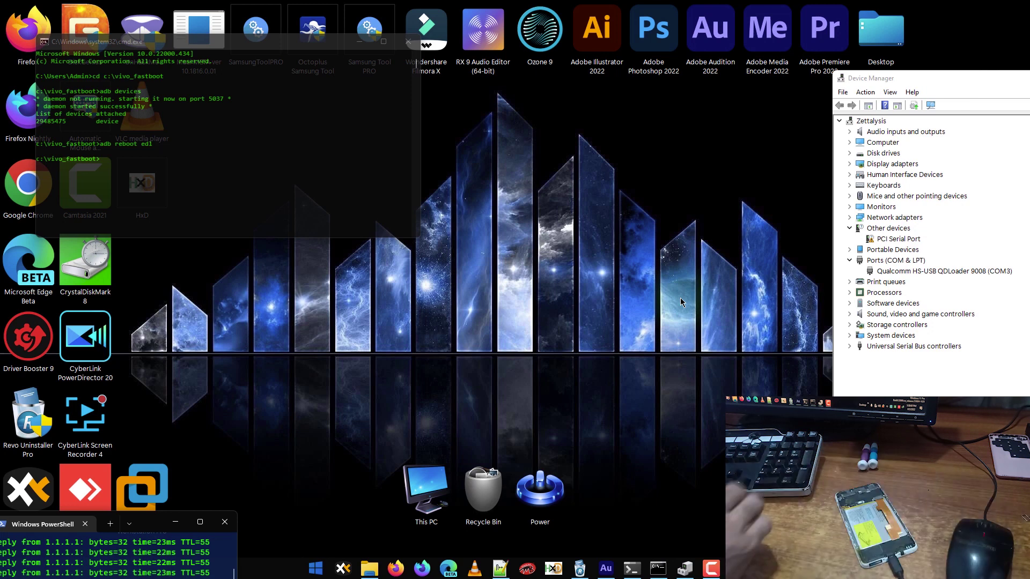
Step: Launch QFIL from a 'qfil' search in the Windows Start menu
{"action": "key", "text": "super"}
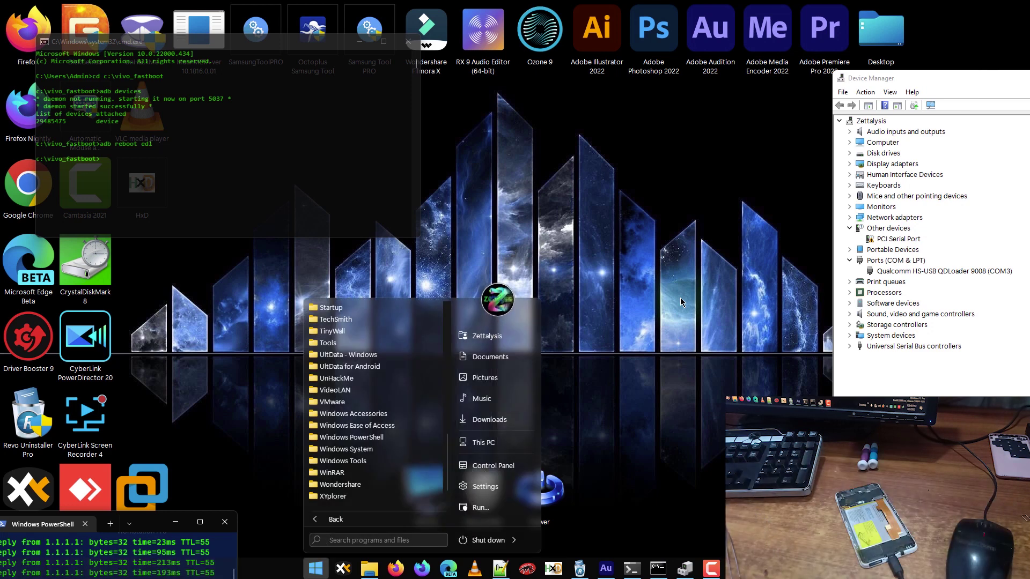
{"action": "type", "text": "qf"}
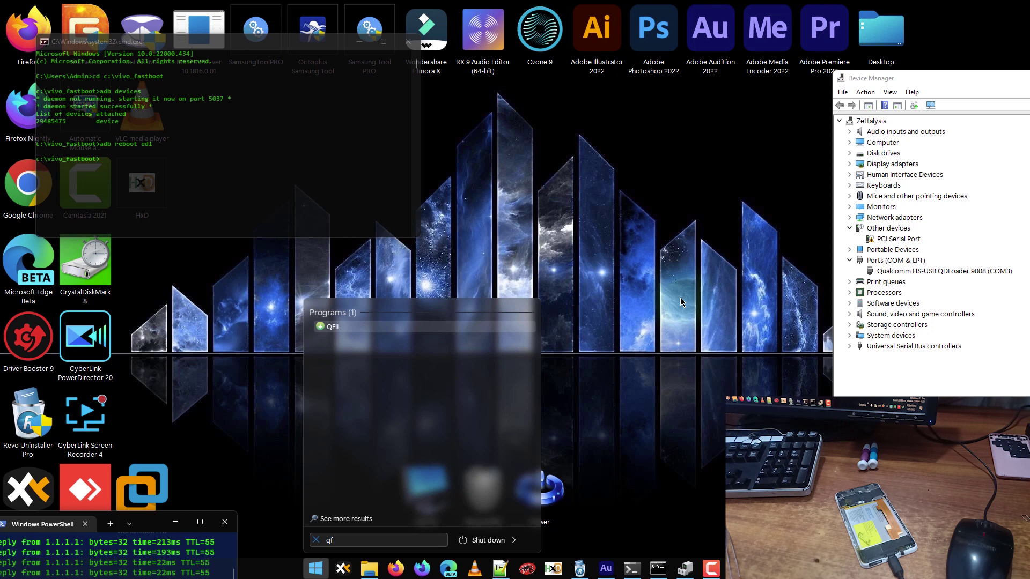
{"action": "type", "text": "il"}
{"action": "key", "text": "Escape"}
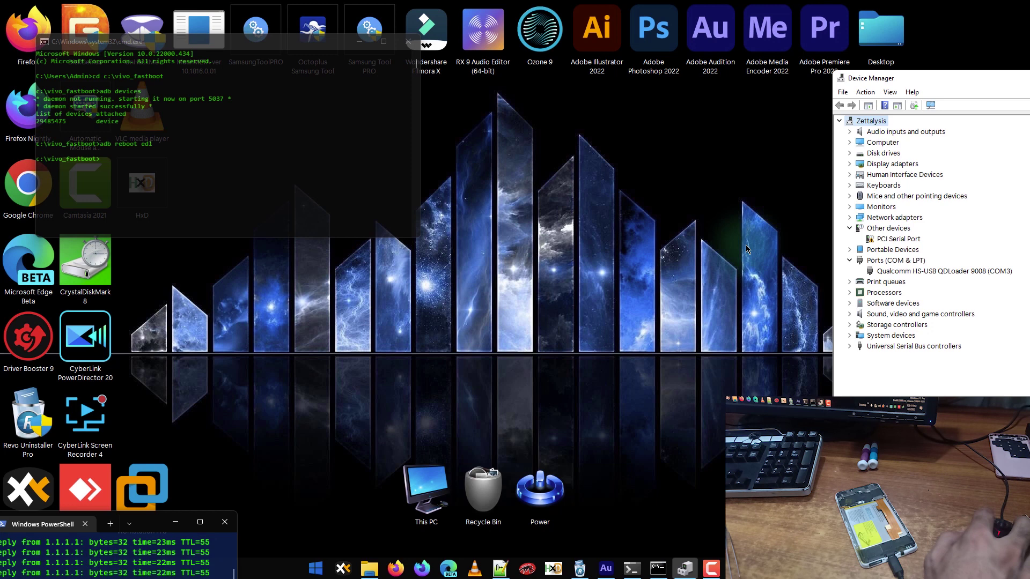
Step: Bring the F:\Y53 folder forward and inspect the VIVO_Y53_1606 archive's name and password hint
{"action": "mouse_move", "coordinate": [355, 571]}
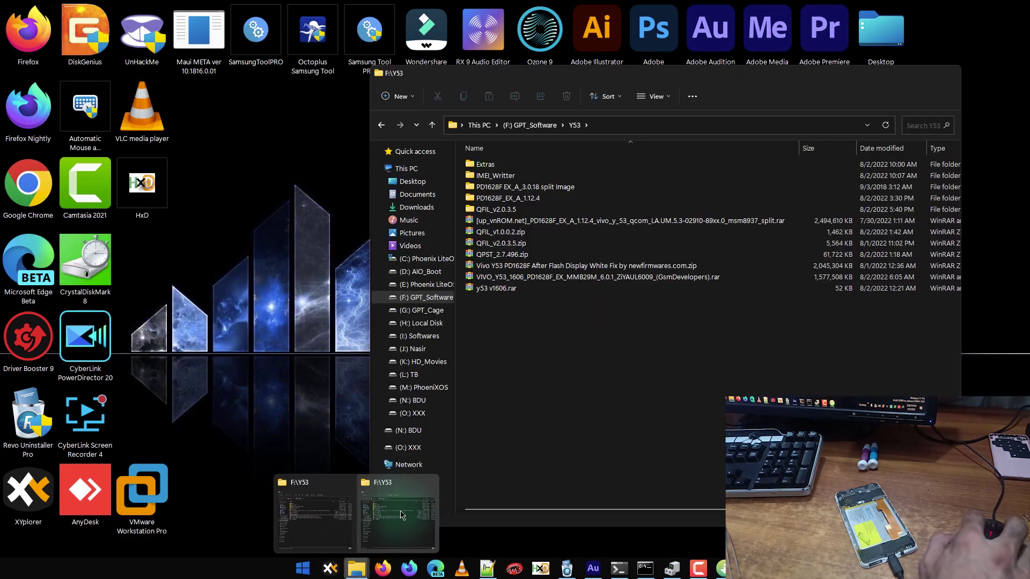
{"action": "left_click", "coordinate": [401, 514]}
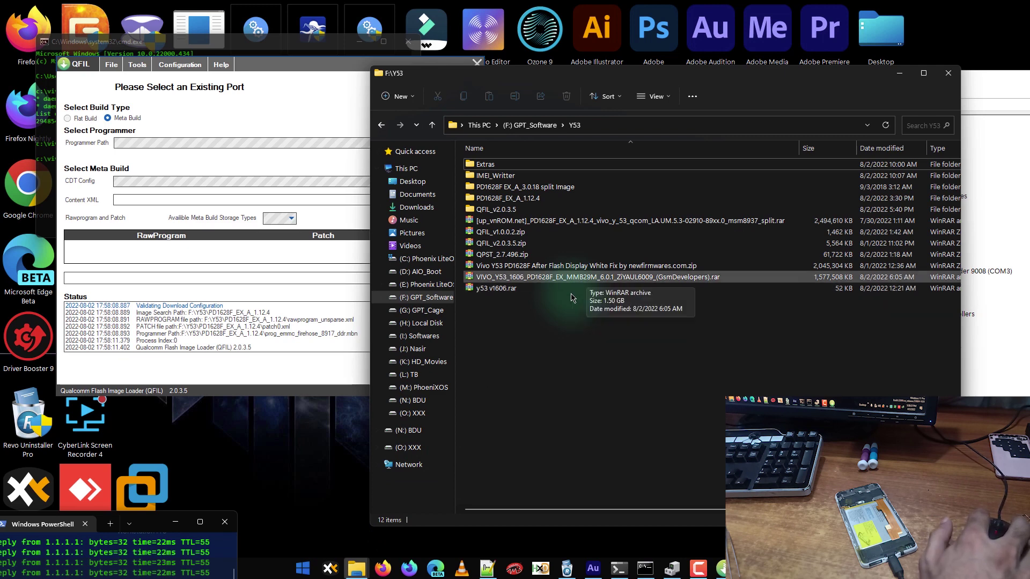
{"action": "left_click", "coordinate": [586, 280]}
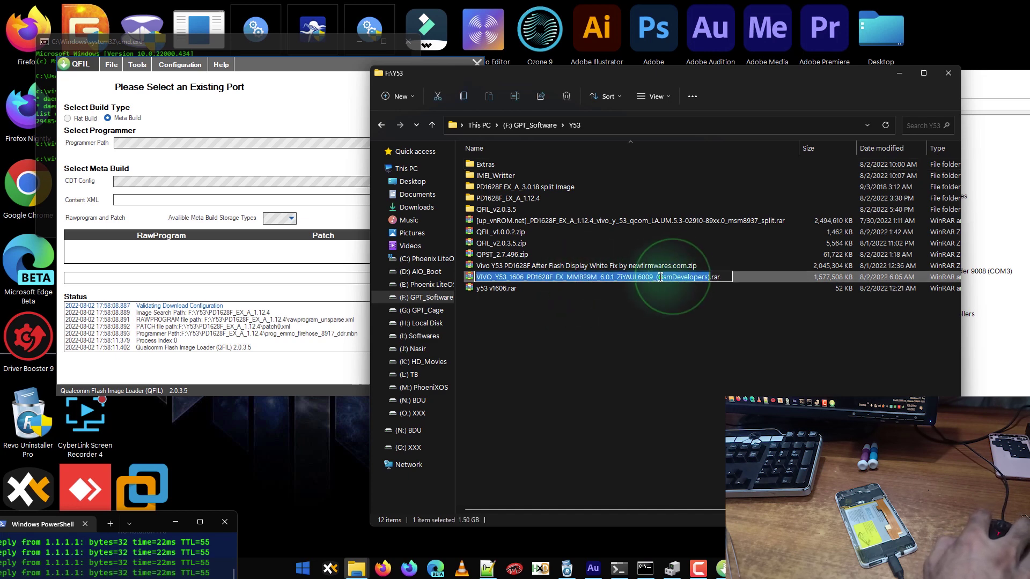
{"action": "left_click_drag", "start_coordinate": [658, 278], "coordinate": [699, 281]}
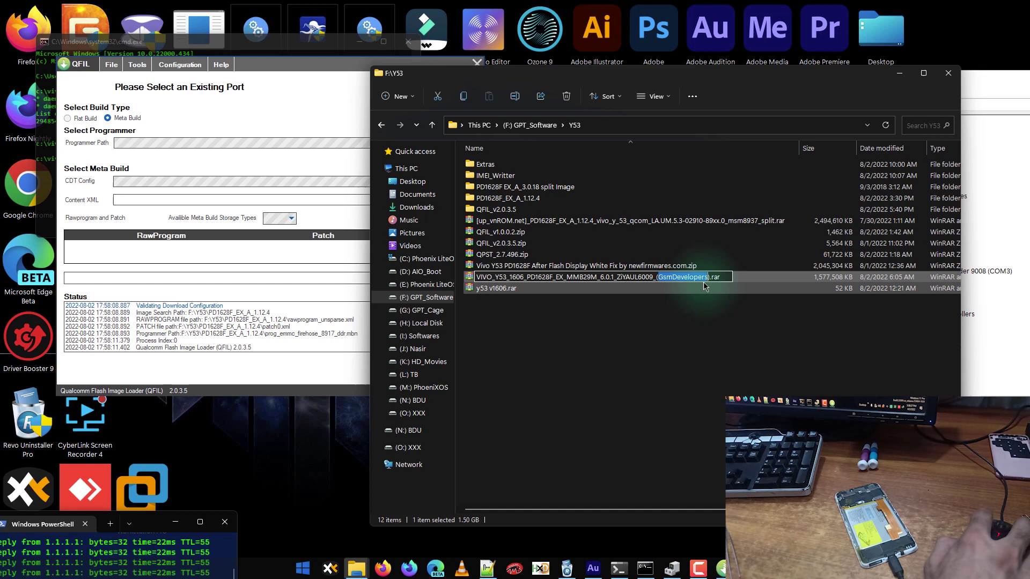
{"action": "left_click", "coordinate": [660, 304]}
{"action": "left_click", "coordinate": [622, 279]}
{"action": "right_click", "coordinate": [623, 279]}
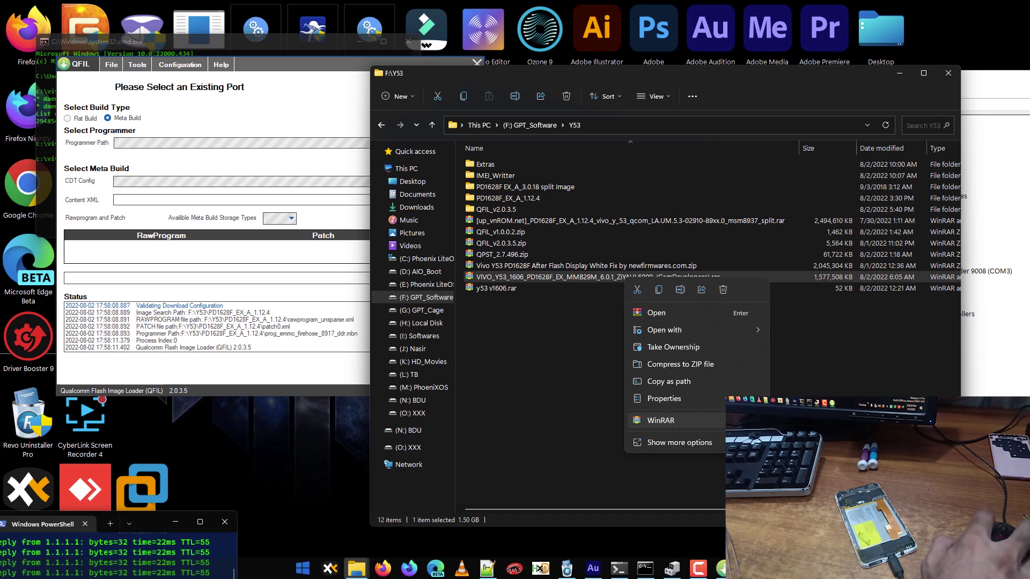
{"action": "left_click", "coordinate": [587, 362]}
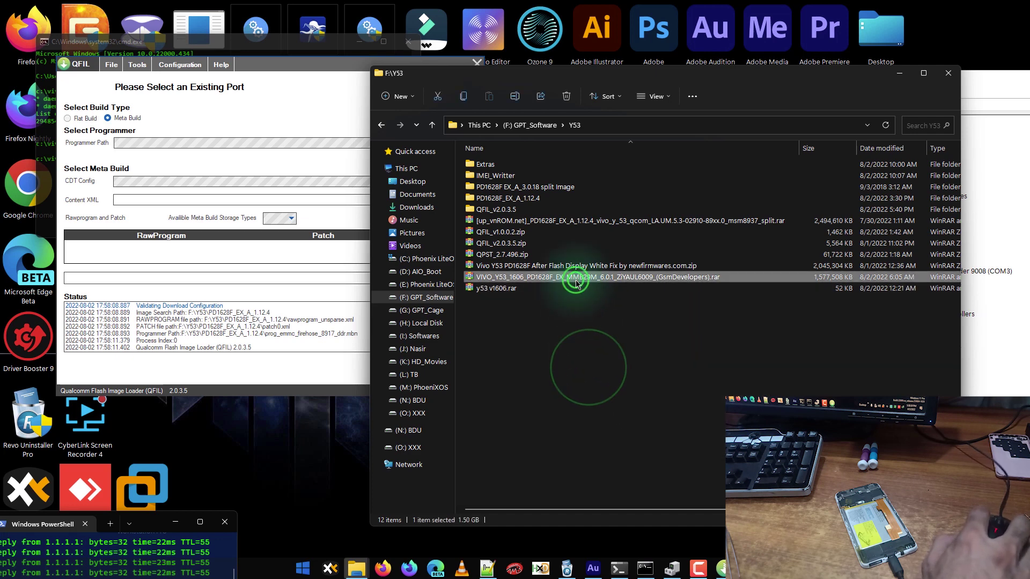
Step: Open the VIVO_Y53_1606 archive in WinRAR and extract its firmware folder into F:\Y53 with the archive password
{"action": "double_click", "coordinate": [576, 281]}
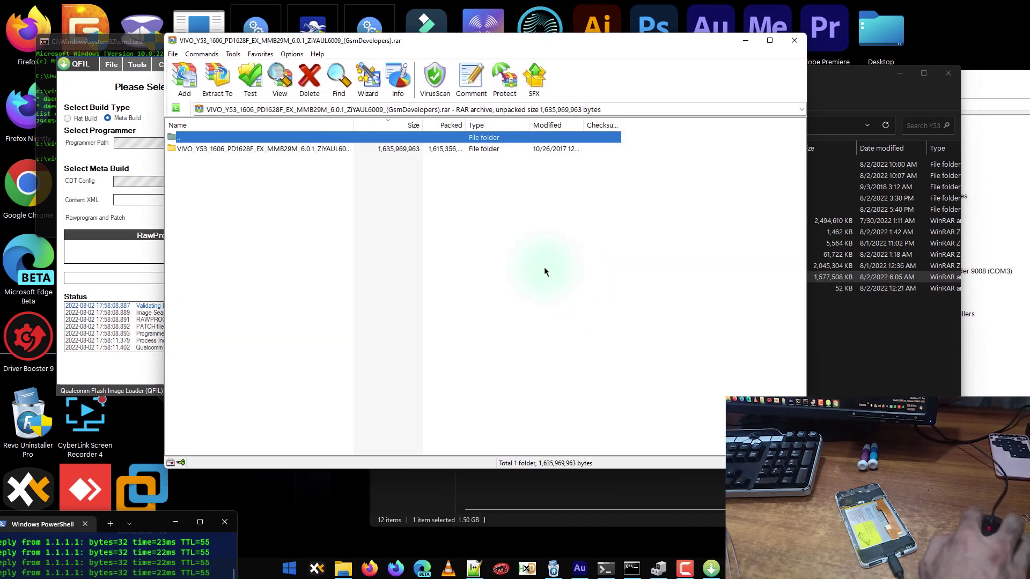
{"action": "right_click", "coordinate": [255, 149]}
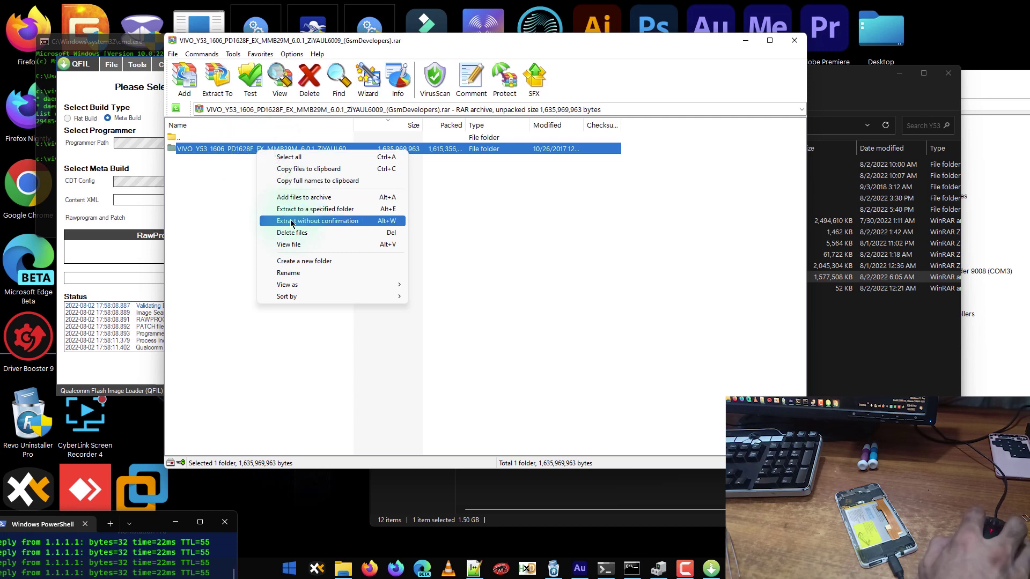
{"action": "left_click", "coordinate": [319, 221]}
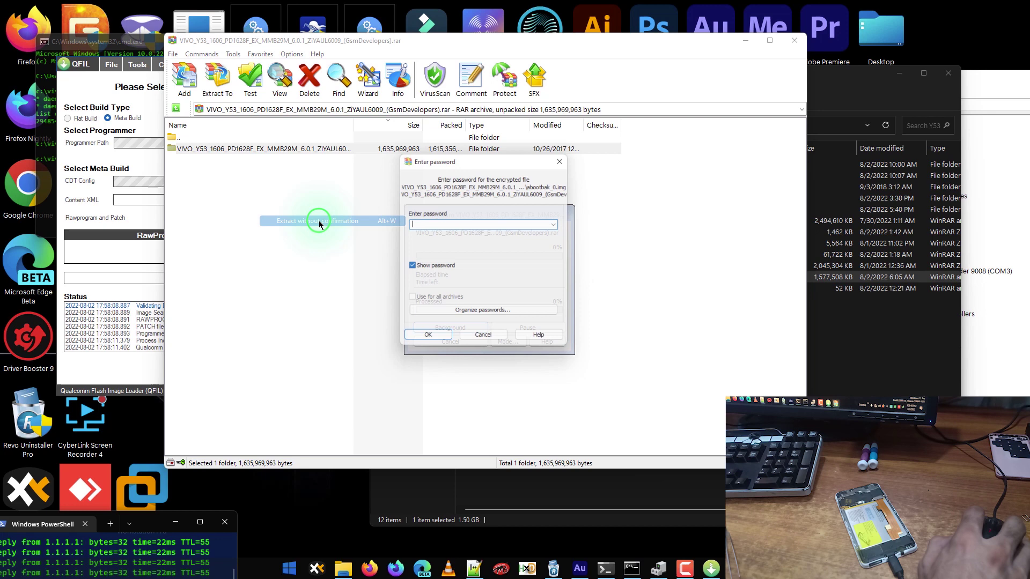
{"action": "left_click", "coordinate": [426, 341]}
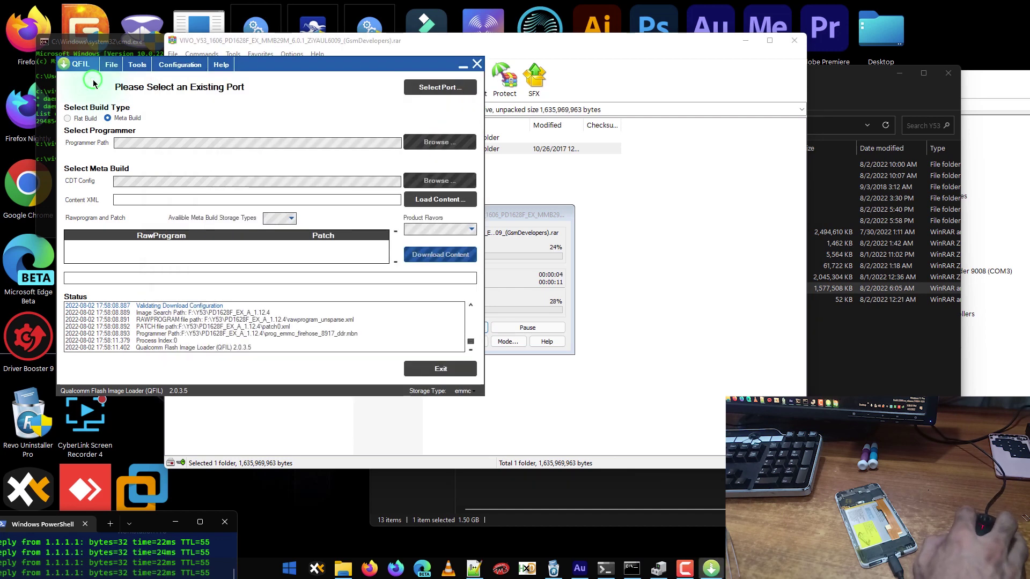
Step: Select the COM3 QDLoader 9008 port and switch QFIL to Flat Build mode
{"action": "left_click_drag", "start_coordinate": [333, 70], "coordinate": [361, 80]}
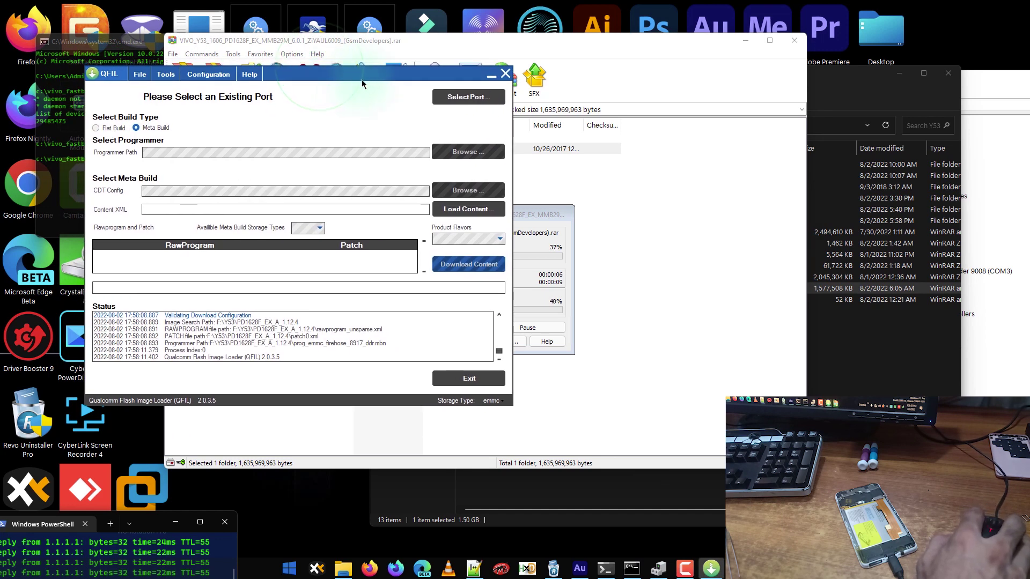
{"action": "left_click", "coordinate": [466, 97]}
{"action": "left_click", "coordinate": [215, 258]}
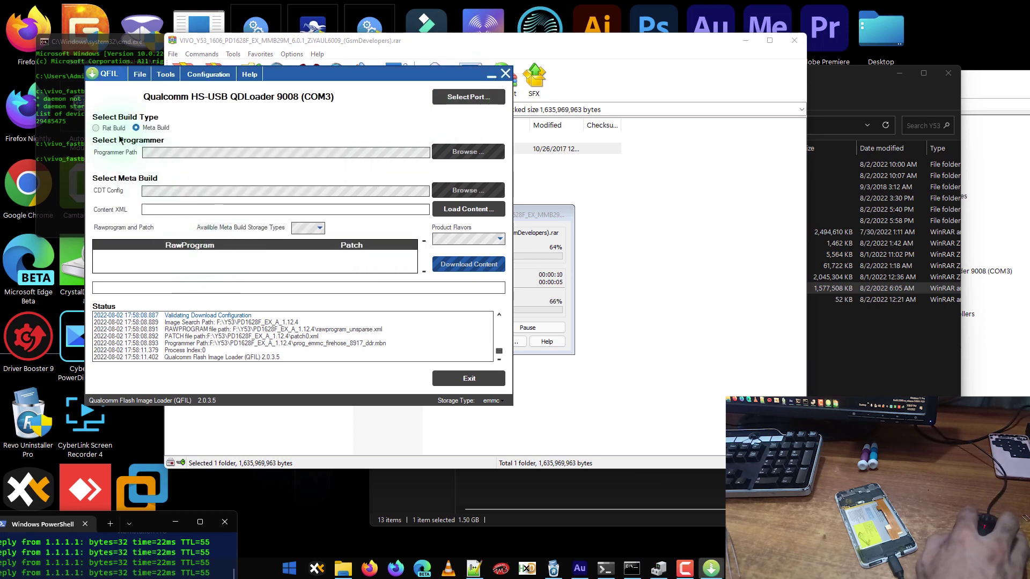
{"action": "left_click", "coordinate": [96, 128]}
Step: Look through the extracted VIVO_Y53 firmware folder for a programmer, then cancel and close WinRAR
{"action": "left_click", "coordinate": [466, 152]}
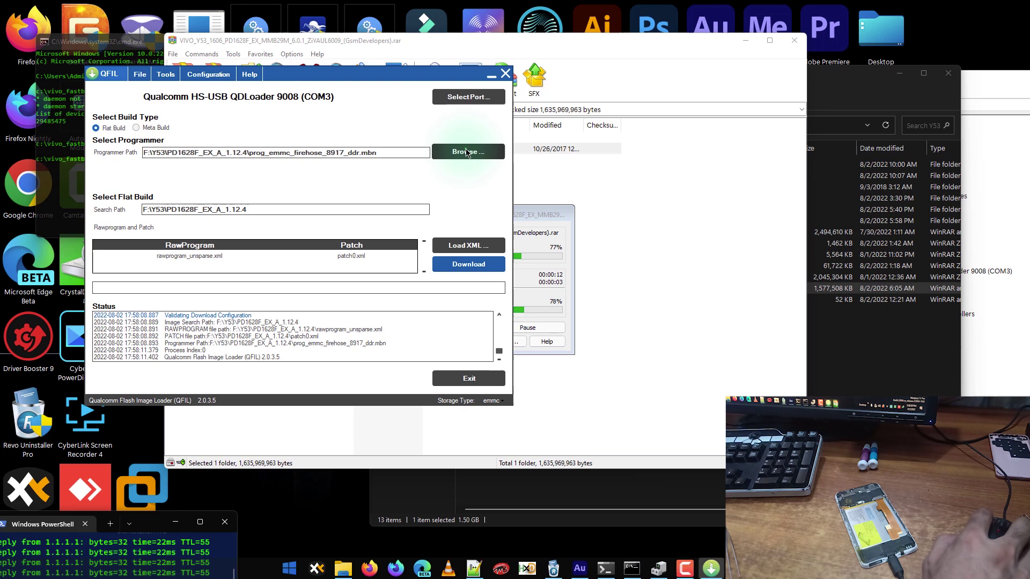
{"action": "left_click", "coordinate": [293, 99]}
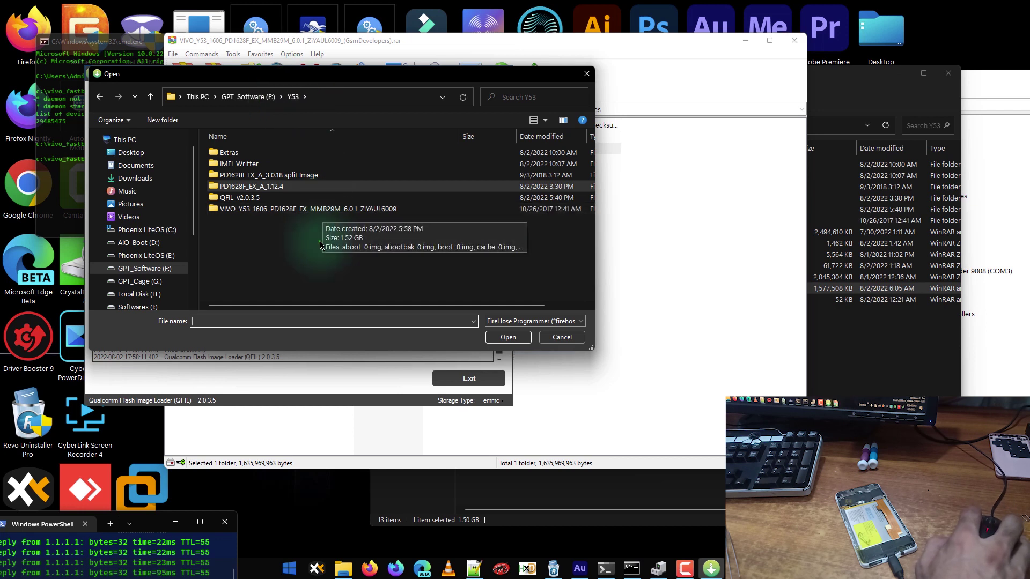
{"action": "left_click", "coordinate": [320, 239]}
{"action": "left_click", "coordinate": [320, 210]}
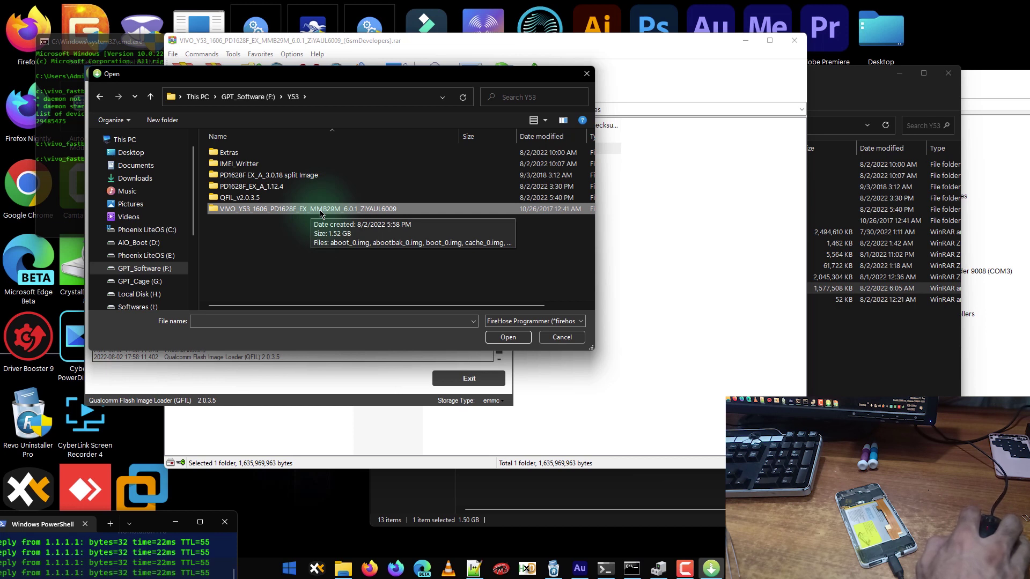
{"action": "double_click", "coordinate": [320, 213]}
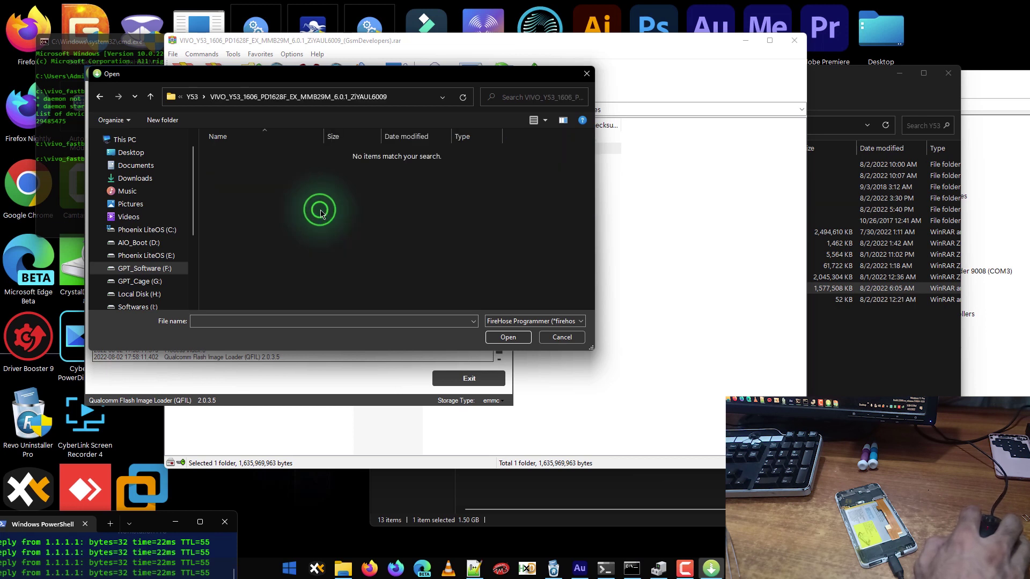
{"action": "left_click", "coordinate": [562, 338]}
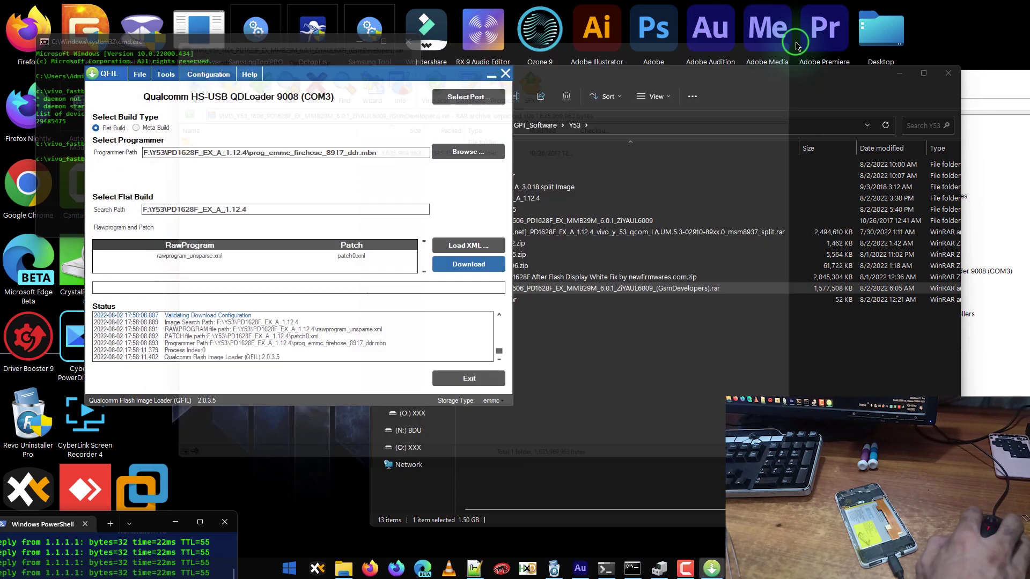
{"action": "key", "text": "Escape"}
Step: Load prog_emmc_firehose_8917_ddr.mbn from PD1628F_EX_A_1.12.4 as the programmer
{"action": "left_click", "coordinate": [459, 153]}
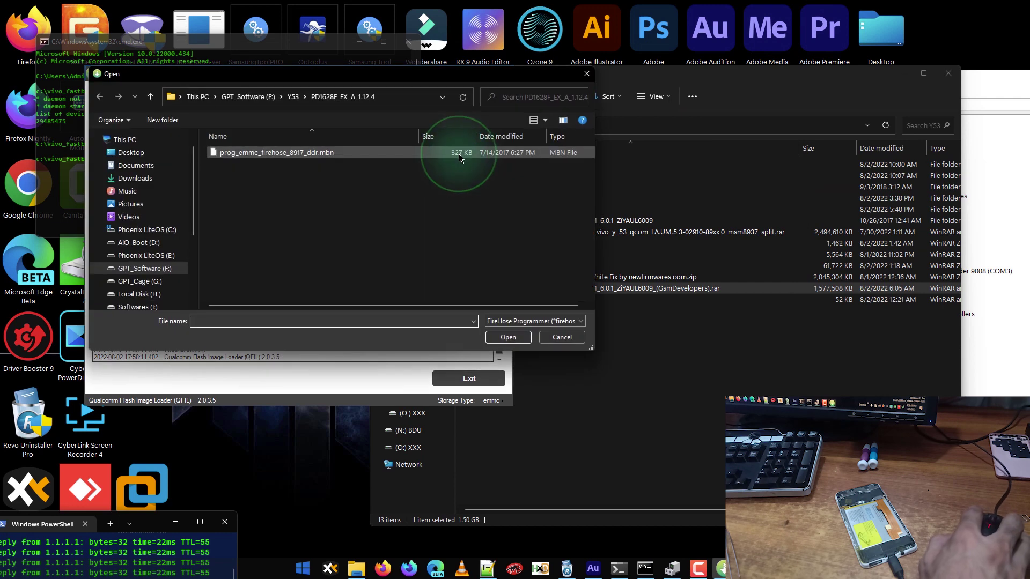
{"action": "left_click", "coordinate": [292, 97]}
{"action": "double_click", "coordinate": [339, 209]}
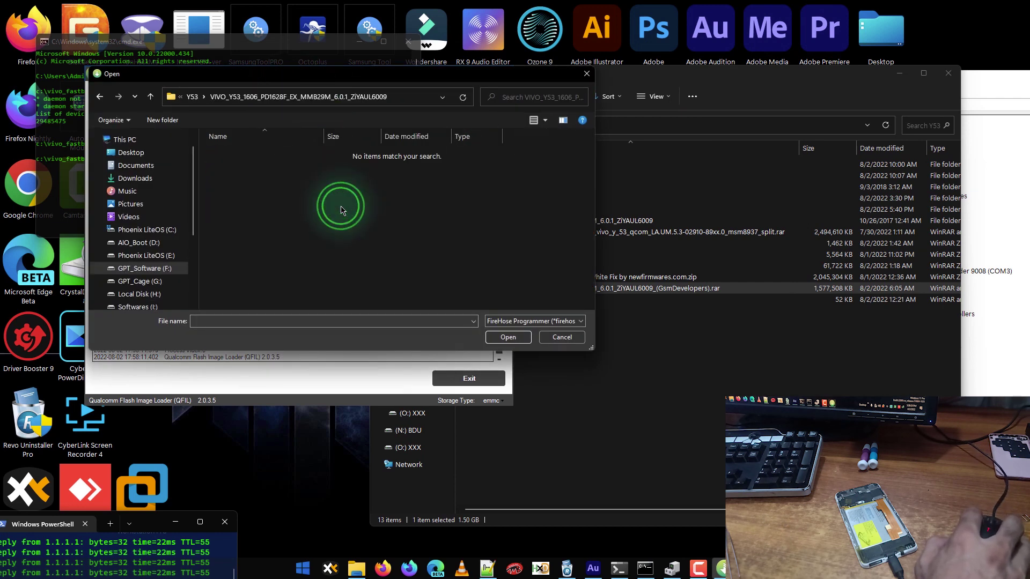
{"action": "left_click", "coordinate": [195, 100]}
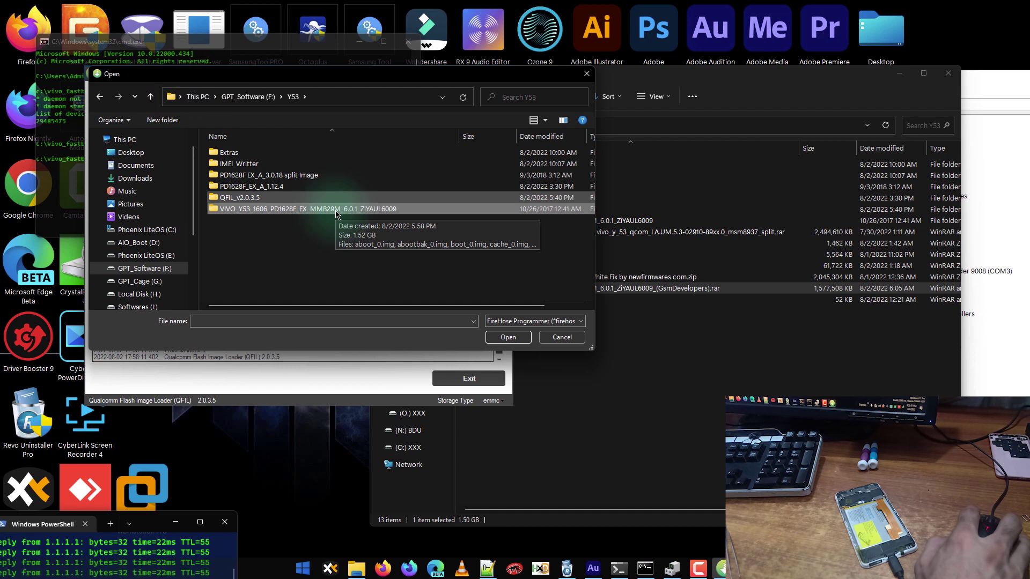
{"action": "double_click", "coordinate": [293, 190]}
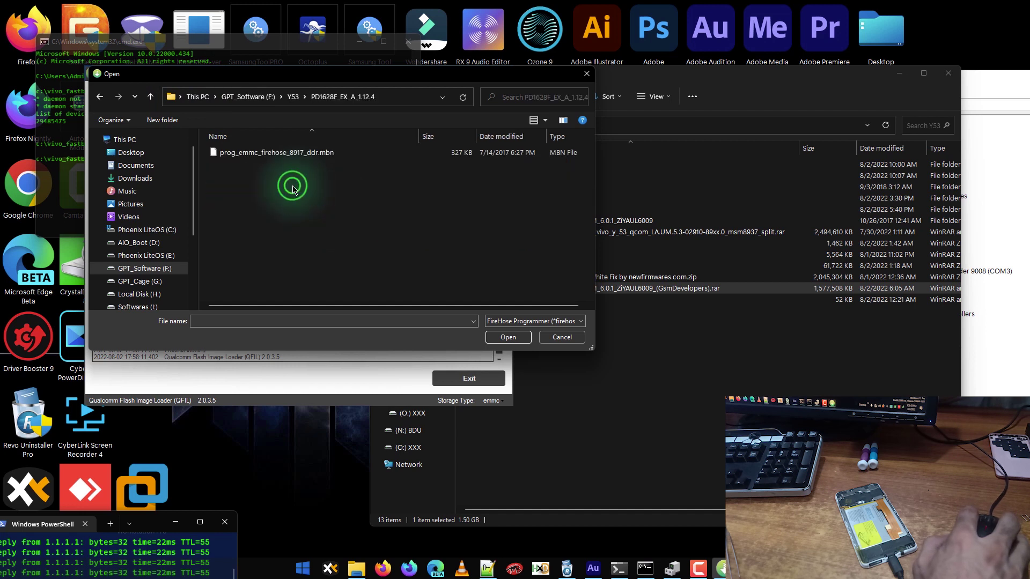
{"action": "double_click", "coordinate": [310, 155]}
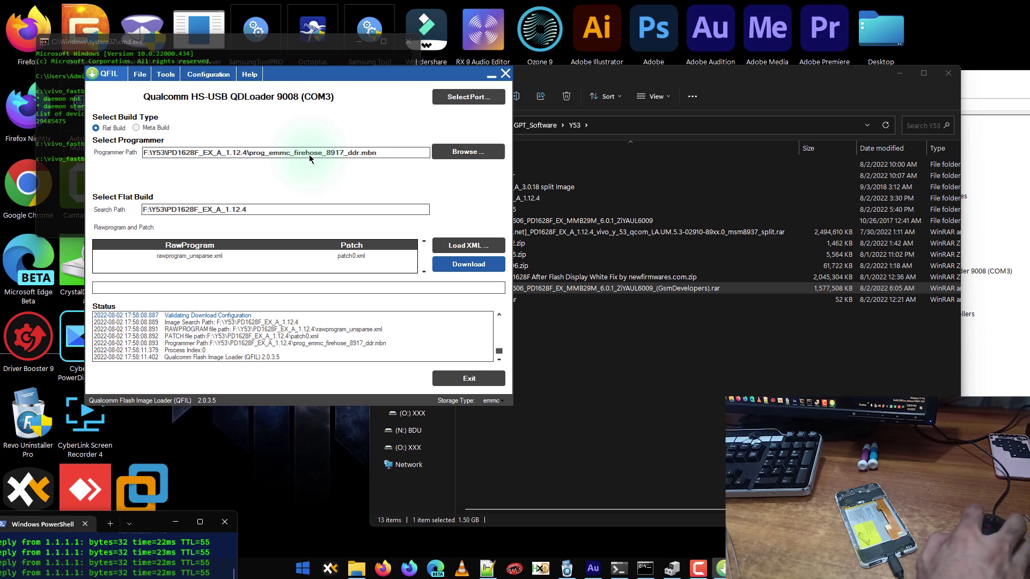
Step: Start Load XML and navigate into the VIVO_Y53_1606_PD1628F_EX_MMB29M_6.0.1_ZIYAUL6009 folder
{"action": "left_click_drag", "start_coordinate": [336, 74], "coordinate": [420, 92]}
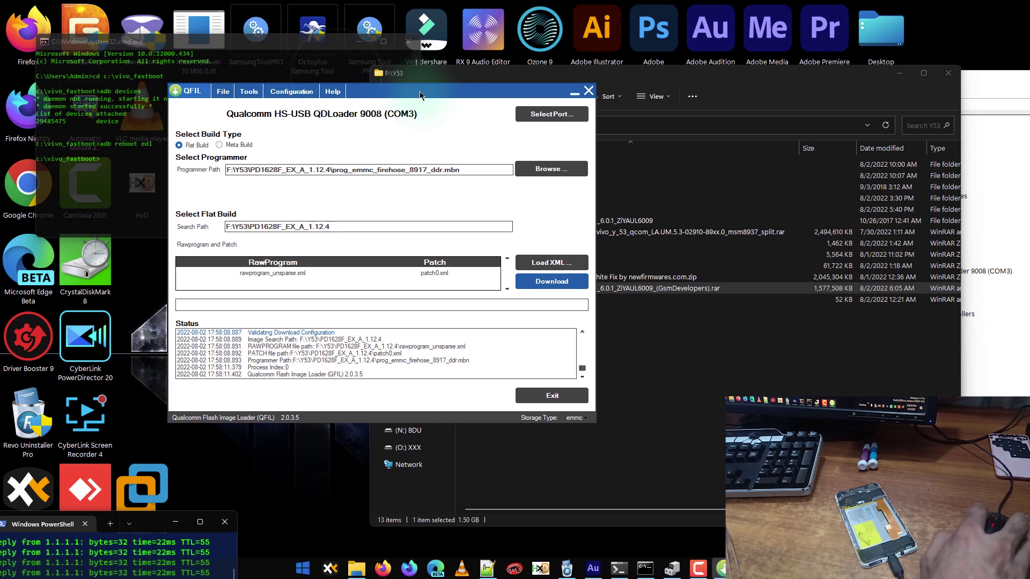
{"action": "left_click", "coordinate": [529, 170]}
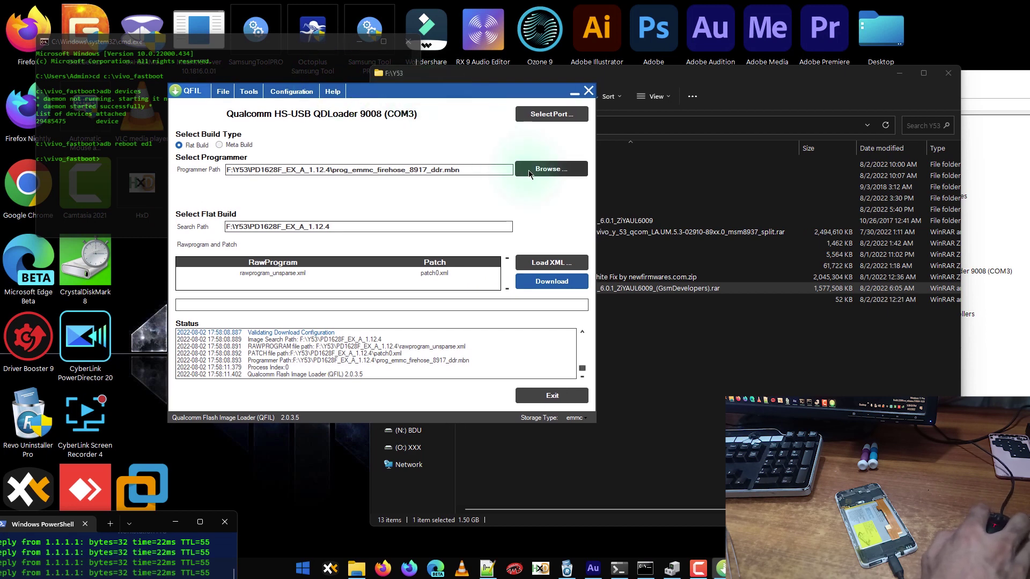
{"action": "left_click_drag", "start_coordinate": [301, 171], "coordinate": [350, 175]}
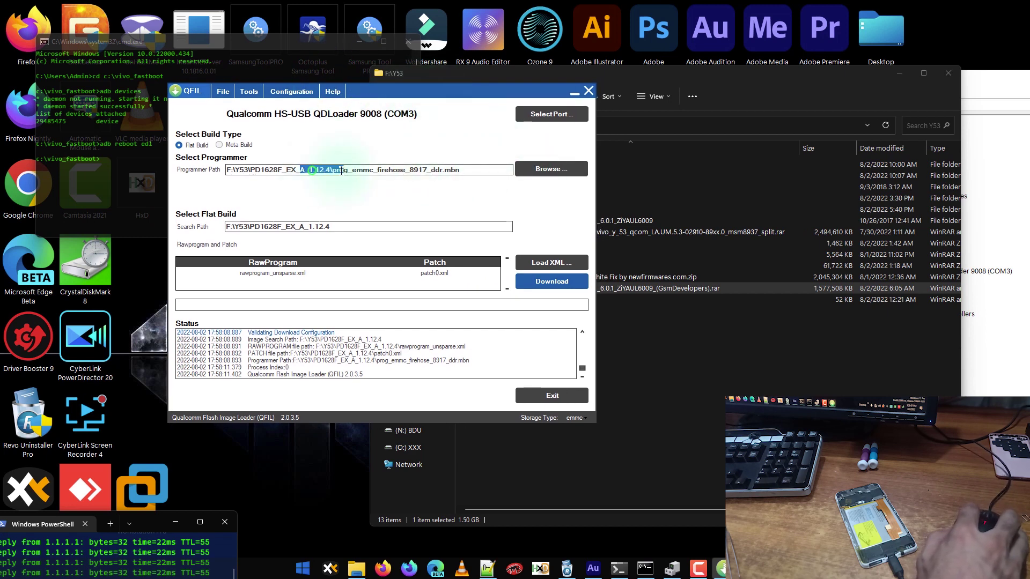
{"action": "left_click", "coordinate": [547, 263]}
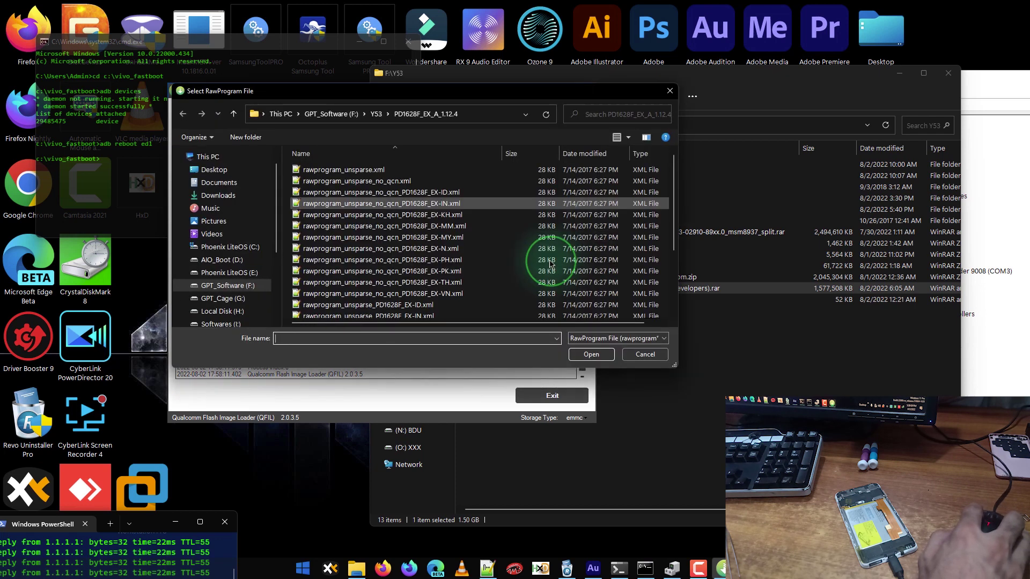
{"action": "left_click", "coordinate": [376, 113]}
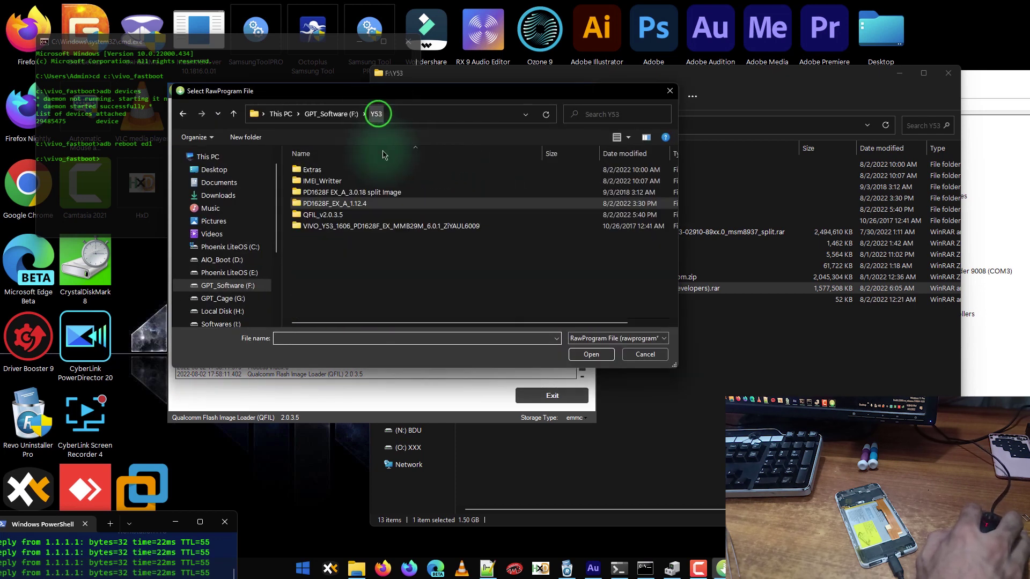
{"action": "double_click", "coordinate": [392, 226]}
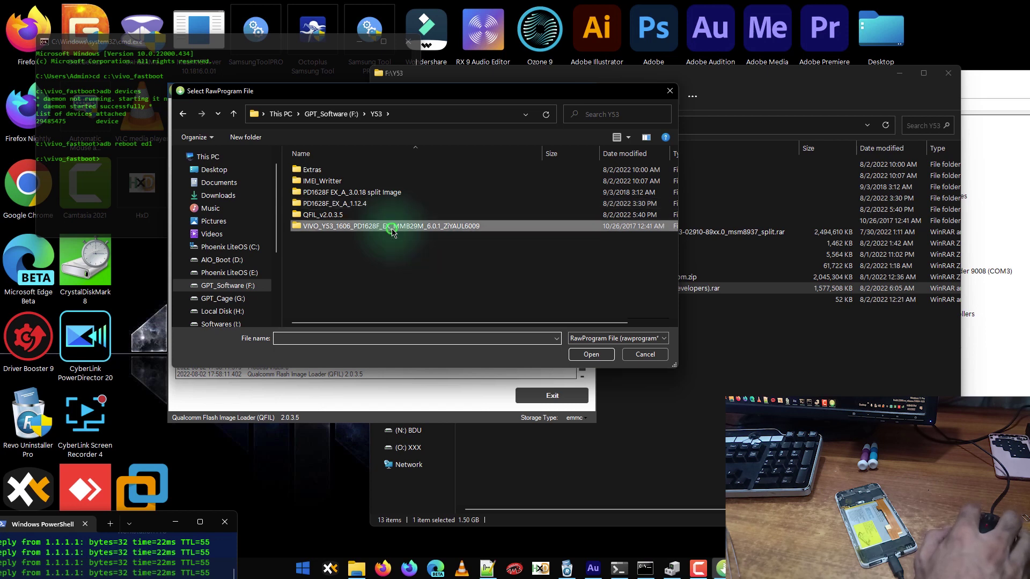
Step: Load rawprogram0.xml and patch0.xml, then start flashing the phone
{"action": "left_click", "coordinate": [340, 170]}
{"action": "double_click", "coordinate": [340, 170]}
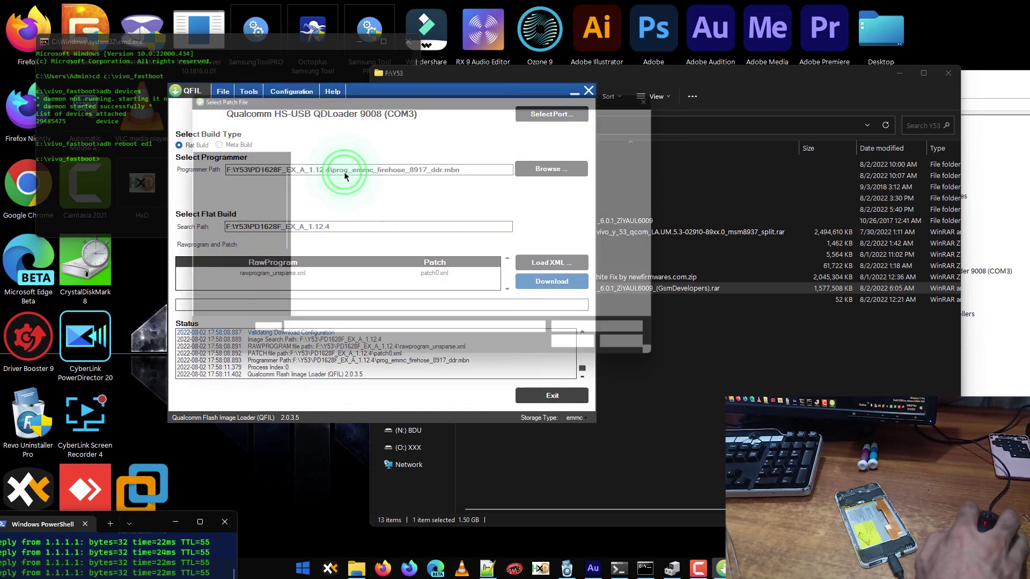
{"action": "double_click", "coordinate": [340, 171]}
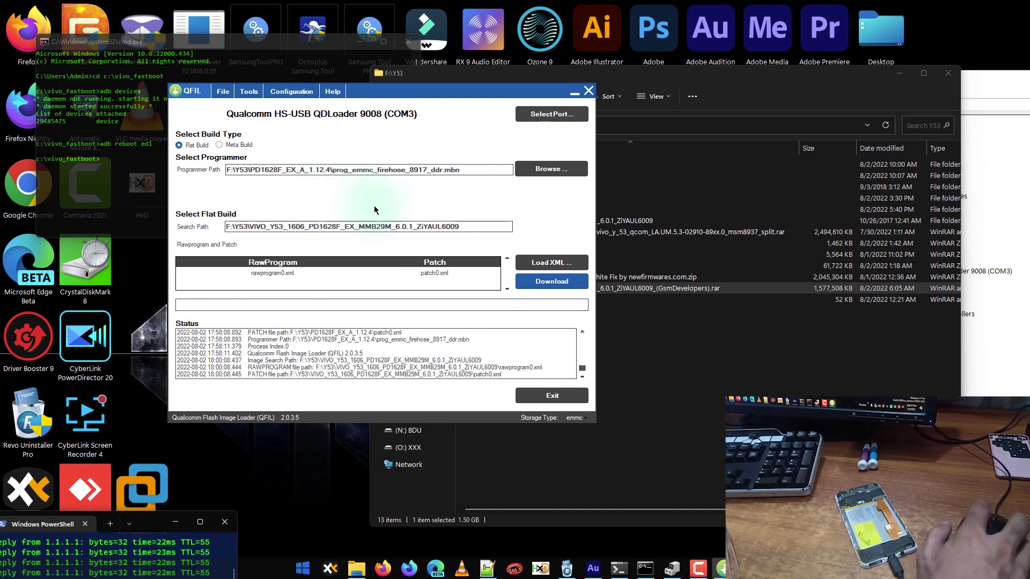
{"action": "left_click", "coordinate": [551, 286]}
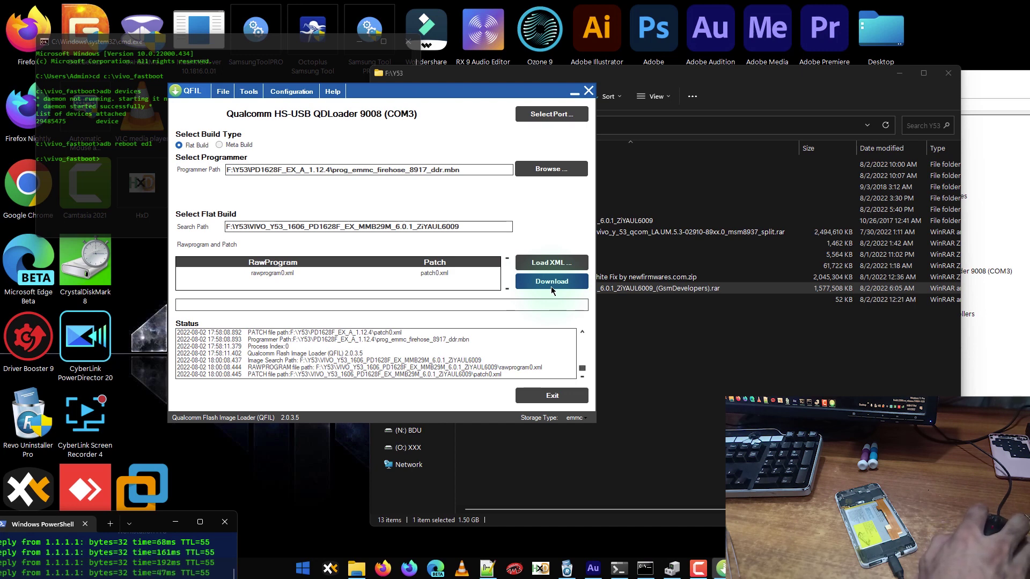
{"action": "left_click", "coordinate": [552, 282]}
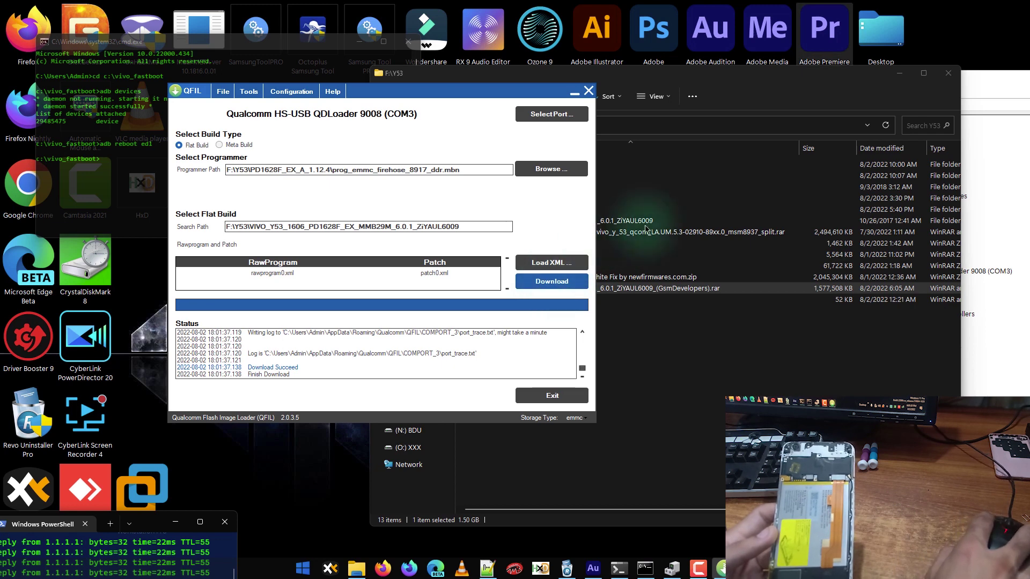
Step: Refresh the desktop, review QFIL's Download Succeed log, and return to the F:\Y53 folder window
{"action": "left_click", "coordinate": [900, 73]}
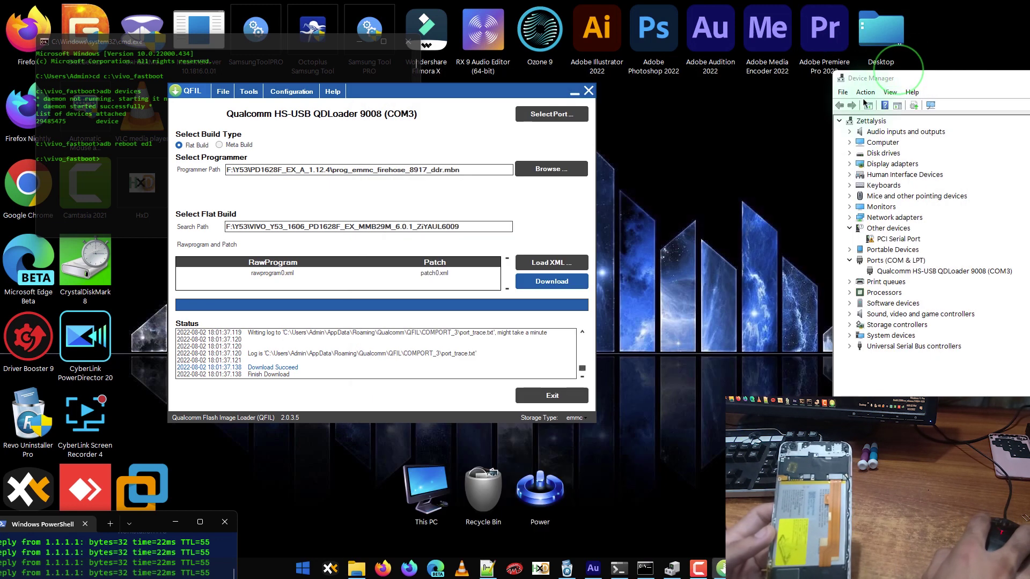
{"action": "right_click", "coordinate": [788, 162]}
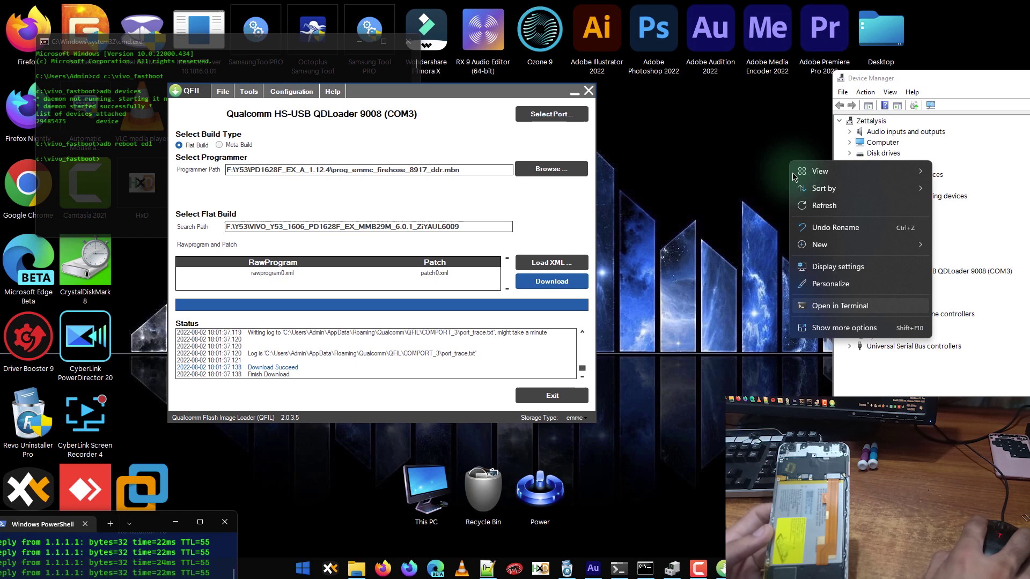
{"action": "left_click", "coordinate": [808, 213]}
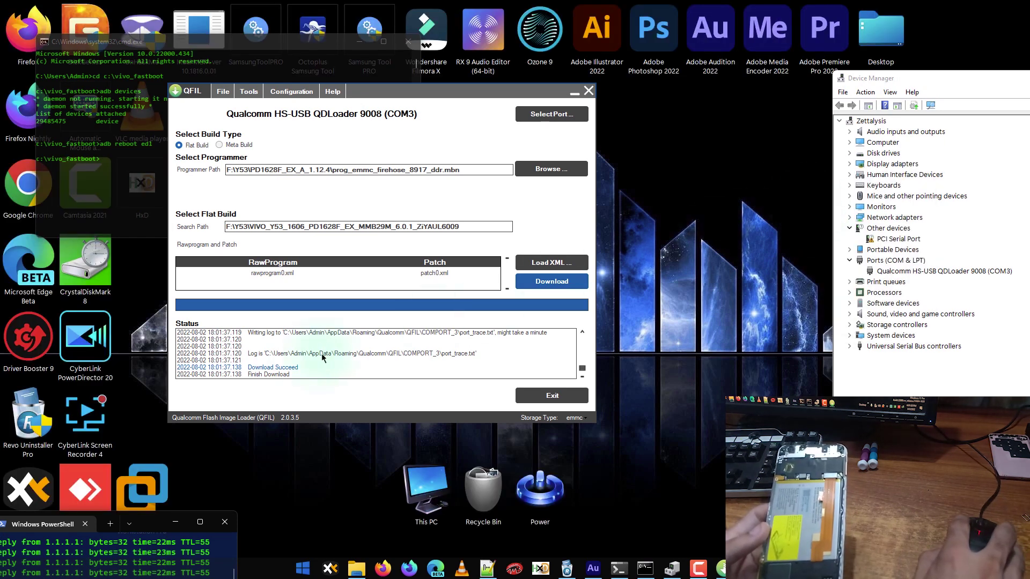
{"action": "left_click", "coordinate": [294, 367]}
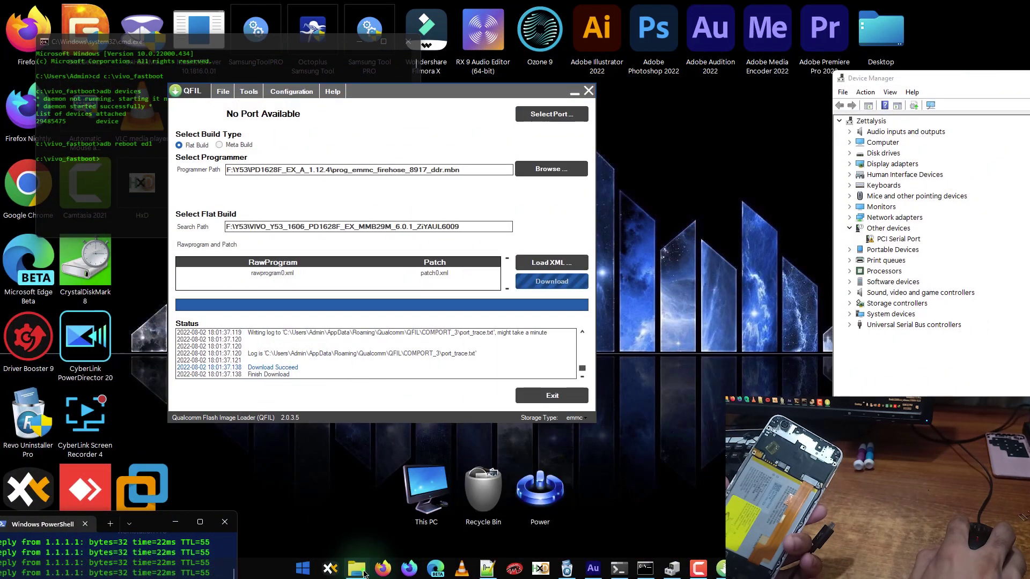
{"action": "mouse_move", "coordinate": [364, 574]}
{"action": "left_click", "coordinate": [397, 523]}
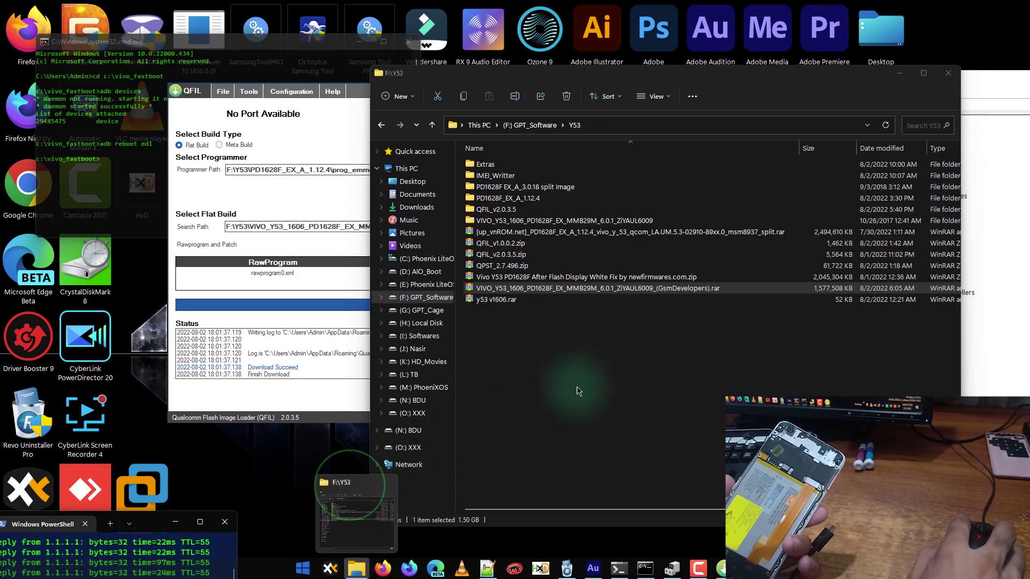
Step: Review the files in the PD1628F EX_A_3.0.18 split Image folder, then go back to F:\Y53
{"action": "left_click", "coordinate": [575, 192]}
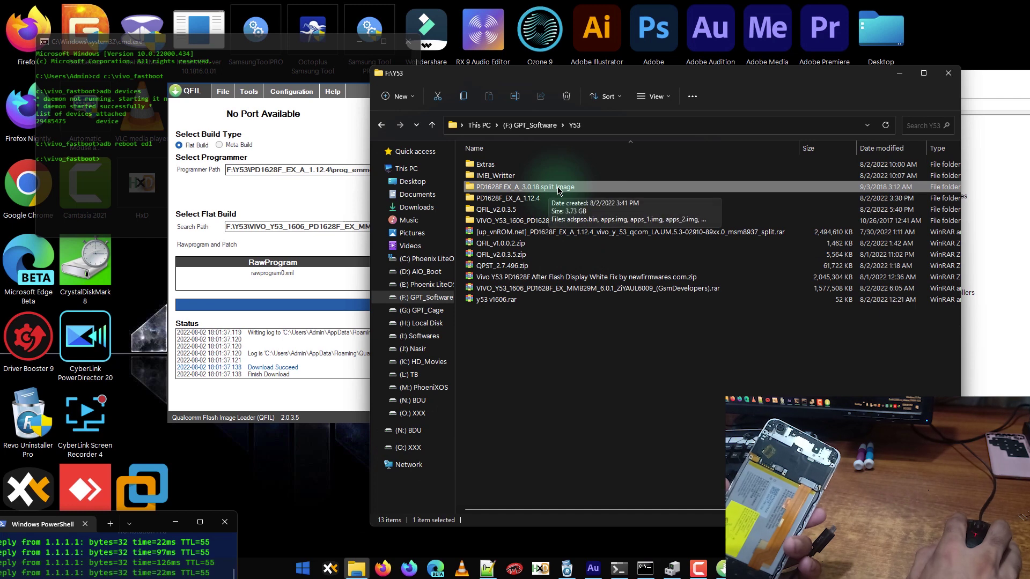
{"action": "double_click", "coordinate": [559, 189]}
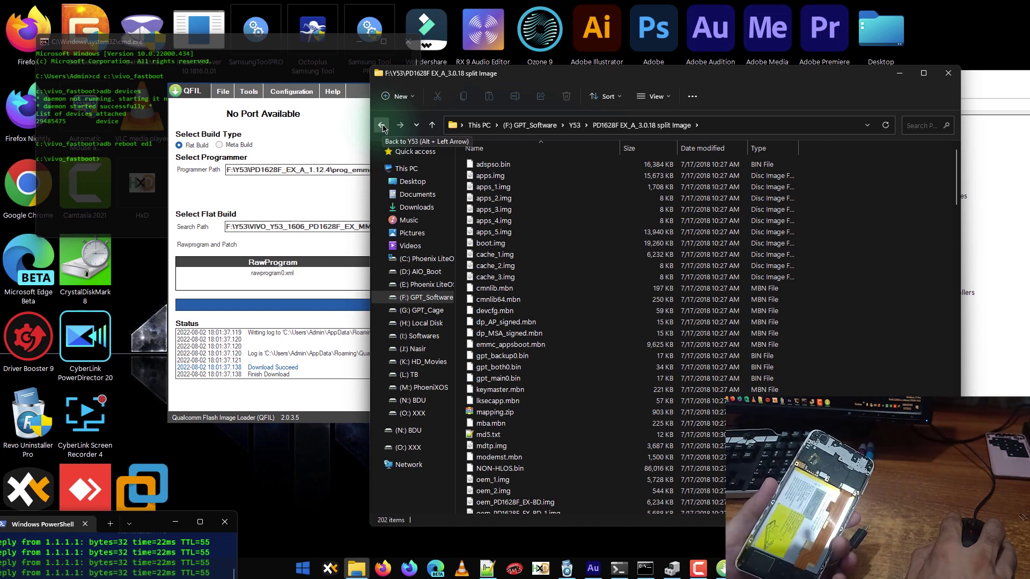
{"action": "left_click", "coordinate": [382, 126]}
Step: Load the 3.0.18 split Image firehose programmer with Flat Build kept, finding no port listed
{"action": "left_click", "coordinate": [335, 136]}
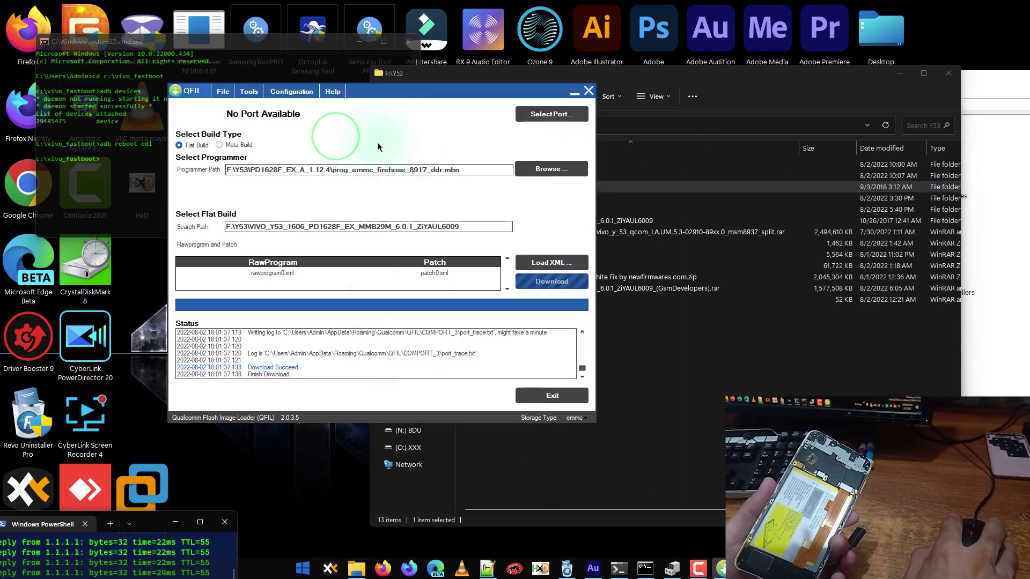
{"action": "left_click", "coordinate": [538, 169]}
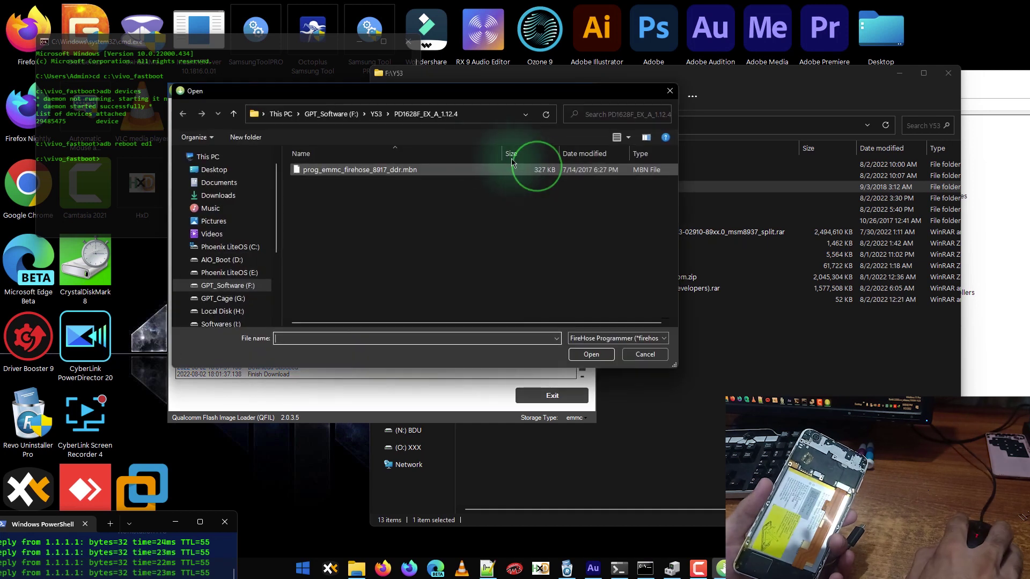
{"action": "left_click", "coordinate": [380, 114]}
{"action": "left_click", "coordinate": [362, 194]}
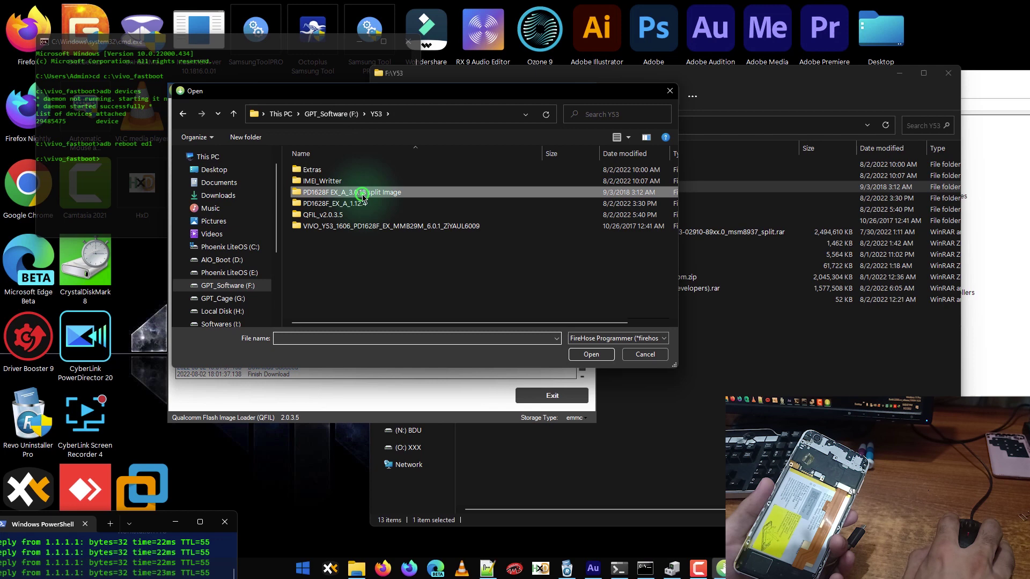
{"action": "left_click", "coordinate": [363, 194]}
{"action": "double_click", "coordinate": [358, 170]}
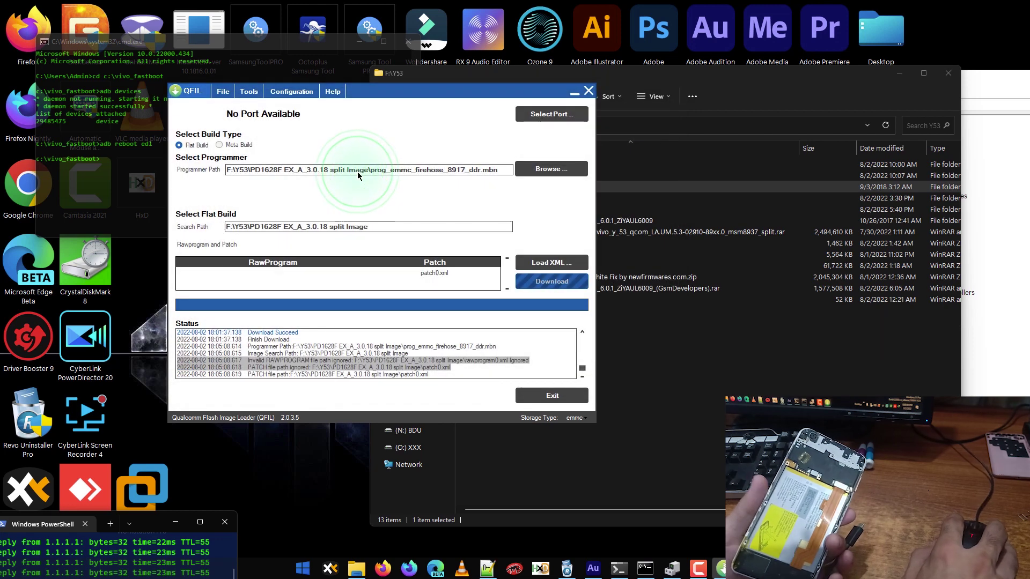
{"action": "left_click", "coordinate": [183, 146]}
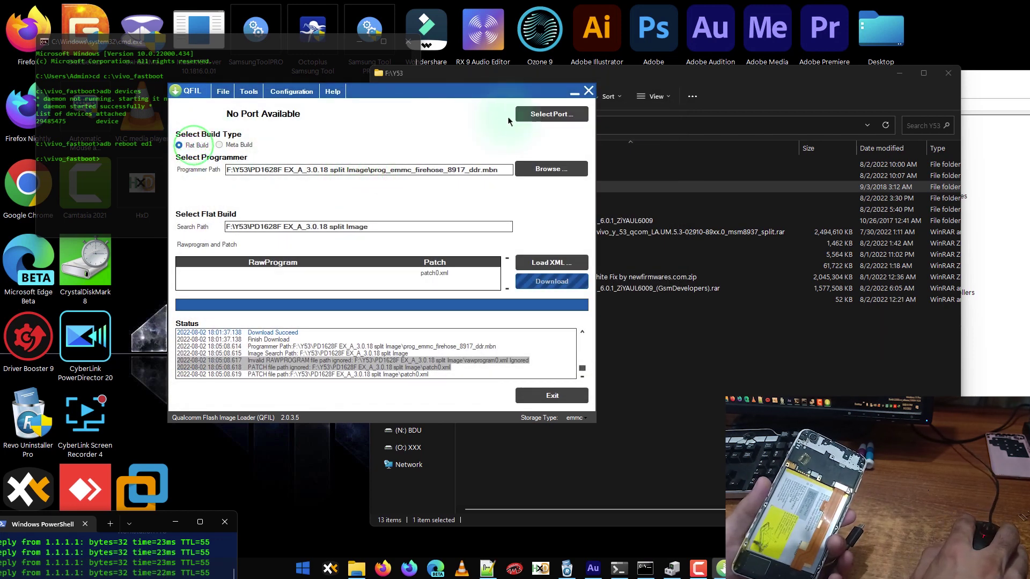
{"action": "left_click", "coordinate": [547, 115]}
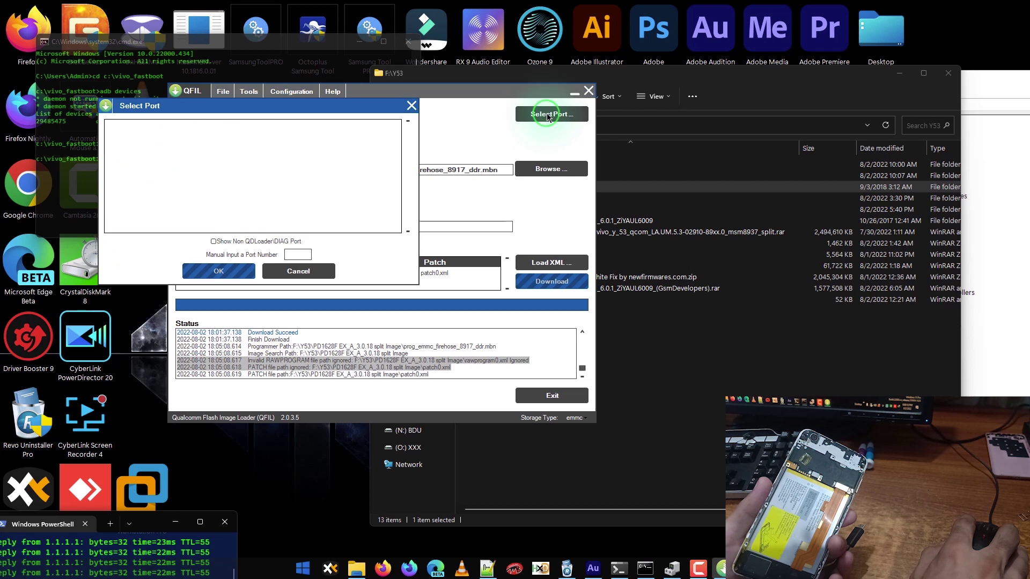
{"action": "left_click", "coordinate": [412, 107]}
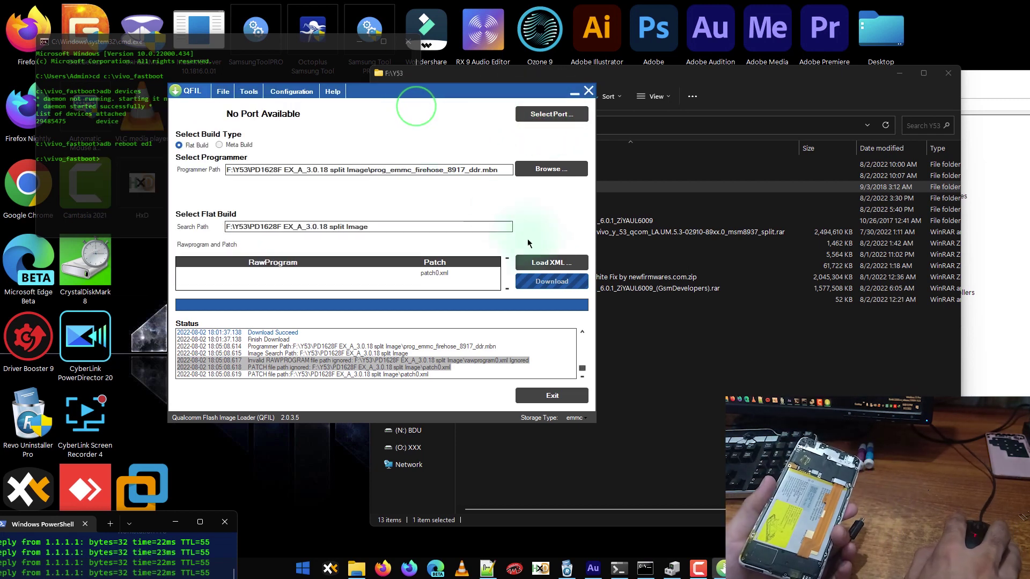
Step: Load rawprogram_unsparse.xml and patch0.xml from the split Image folder
{"action": "left_click", "coordinate": [548, 263]}
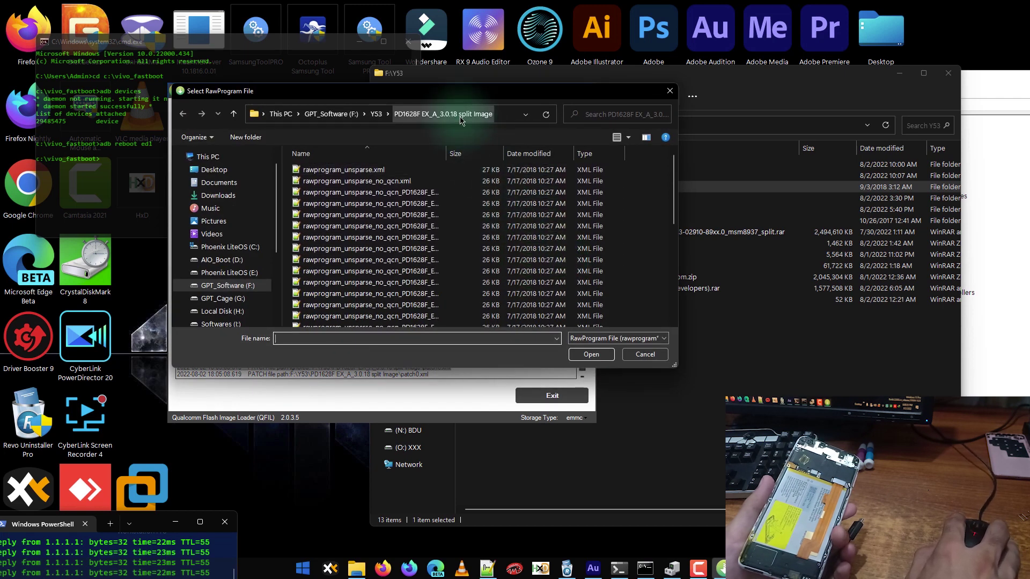
{"action": "double_click", "coordinate": [389, 171]}
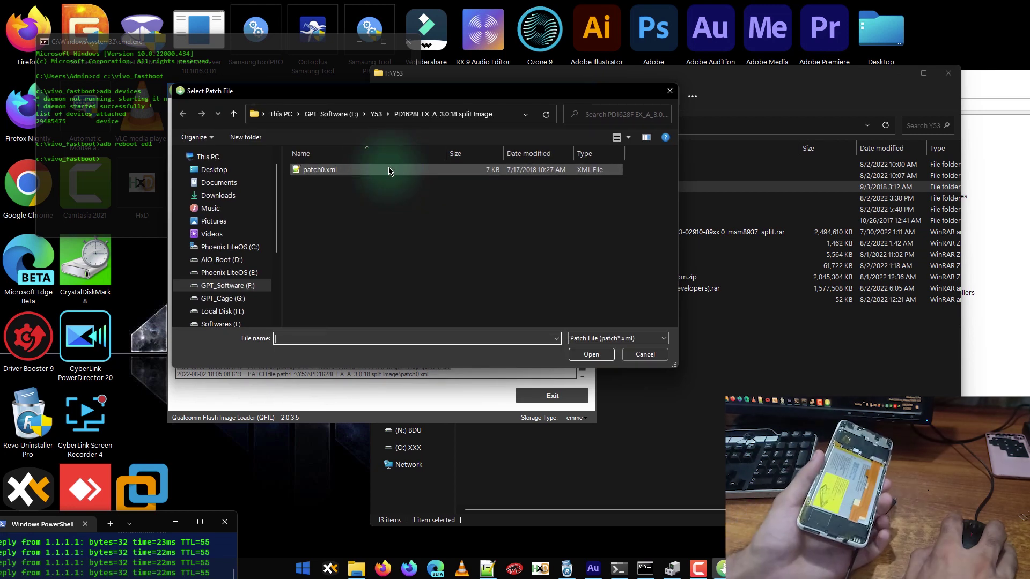
{"action": "left_click", "coordinate": [369, 171]}
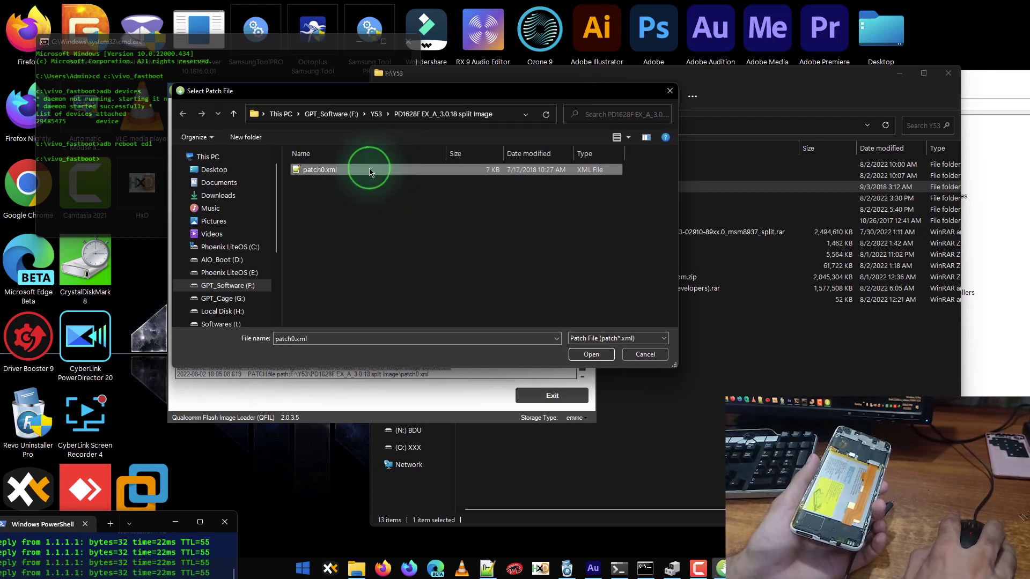
{"action": "double_click", "coordinate": [369, 170]}
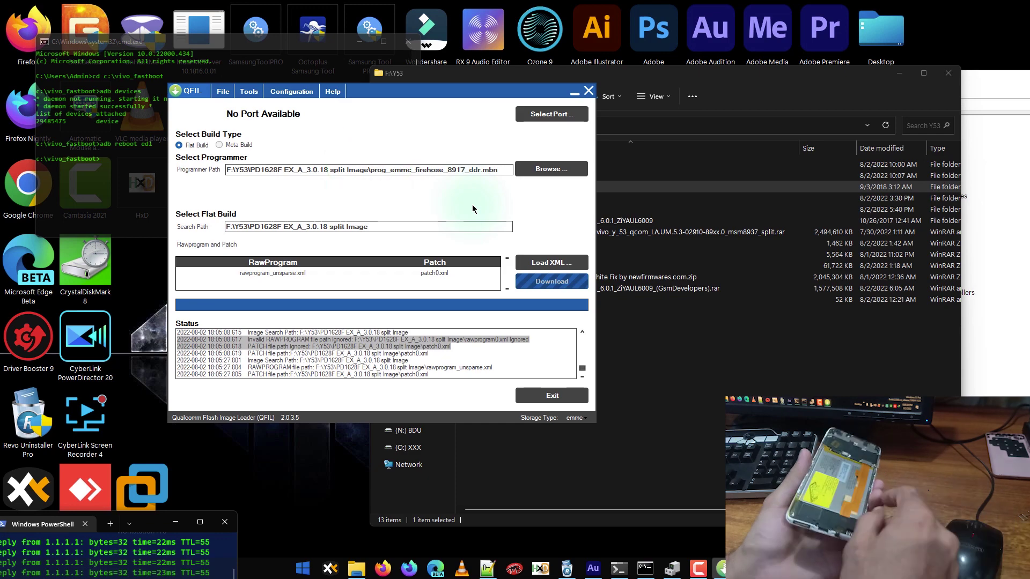
Step: Minimize File Explorer so QFIL, detecting the phone on COM3, is in front
{"action": "left_click", "coordinate": [901, 74]}
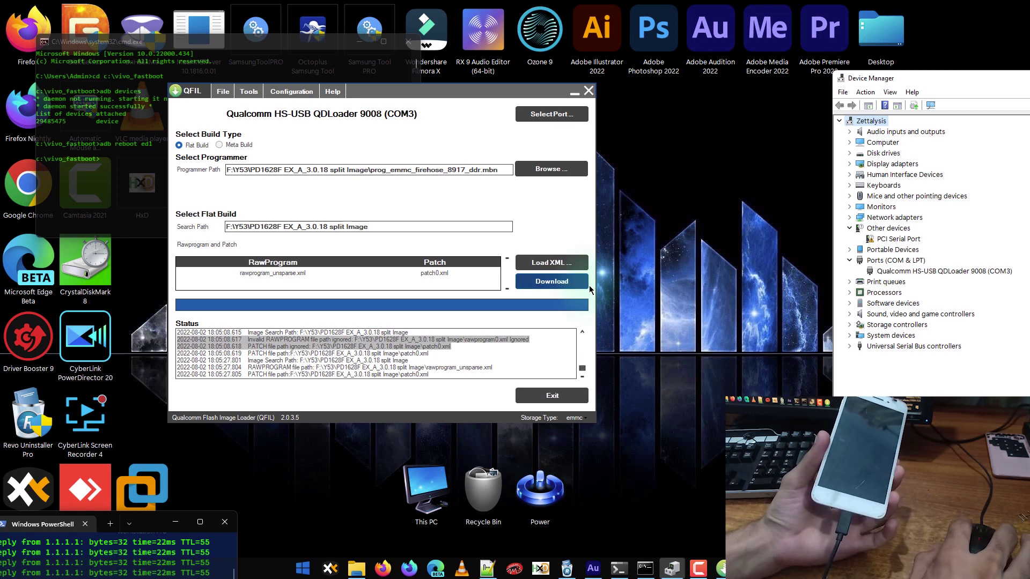
Step: Start the split image flash, which ends with a FireHose download failure
{"action": "left_click", "coordinate": [557, 282]}
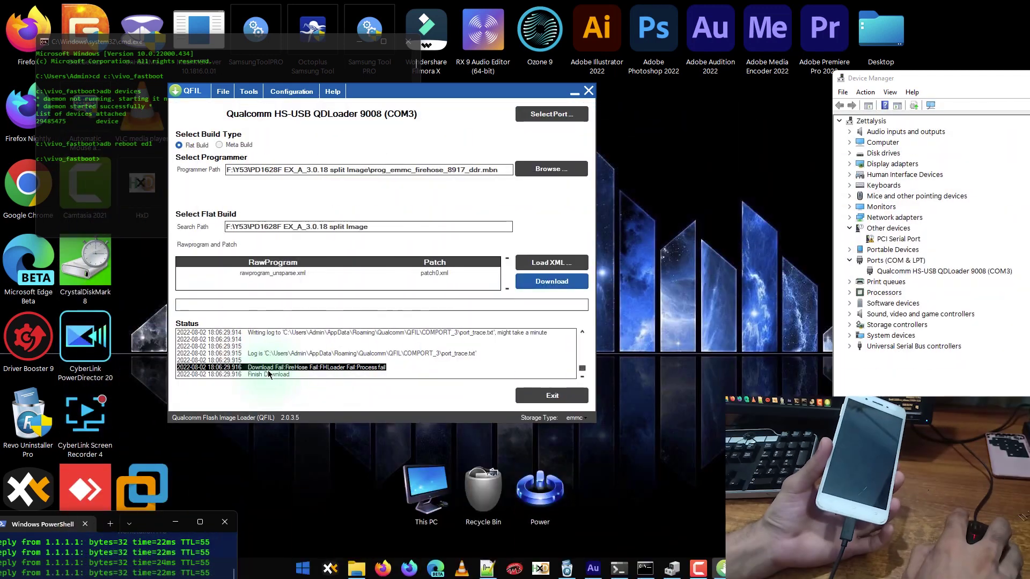
Step: Minimize QFIL and browse F:\Y53 in File Explorer into the QFIL_v1.0.0.2 folder
{"action": "left_click", "coordinate": [573, 93]}
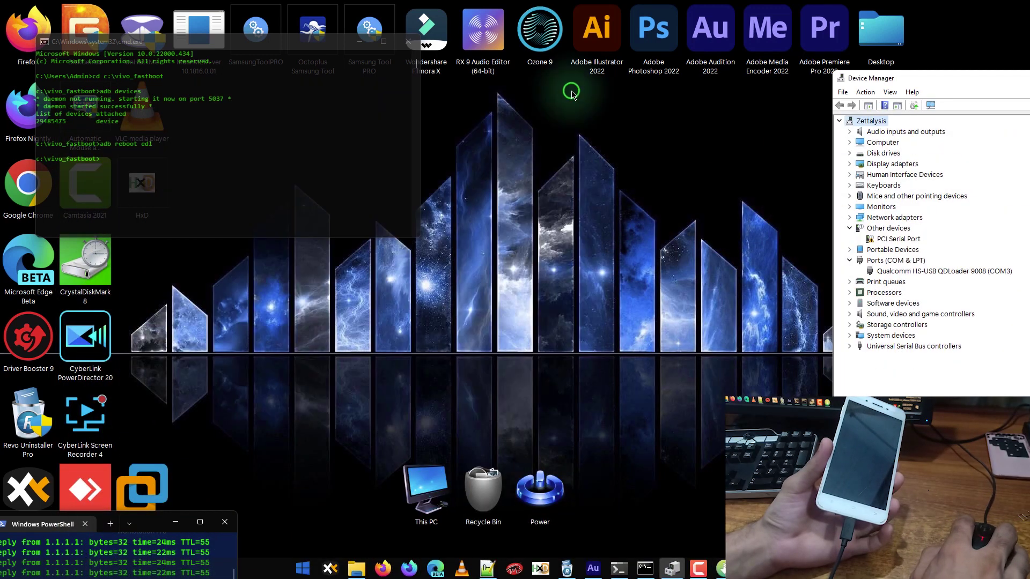
{"action": "left_click", "coordinate": [356, 567]}
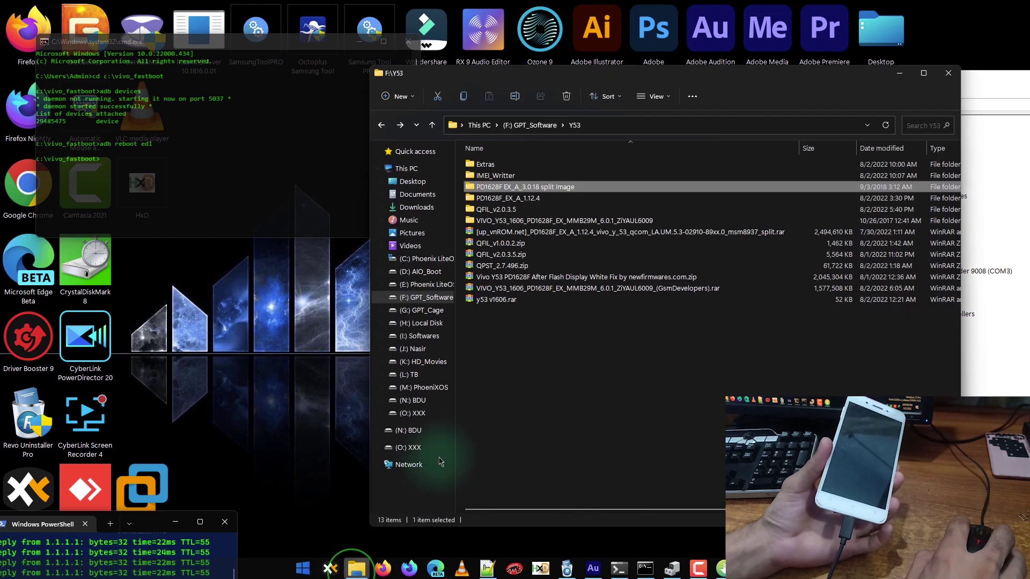
{"action": "double_click", "coordinate": [509, 243]}
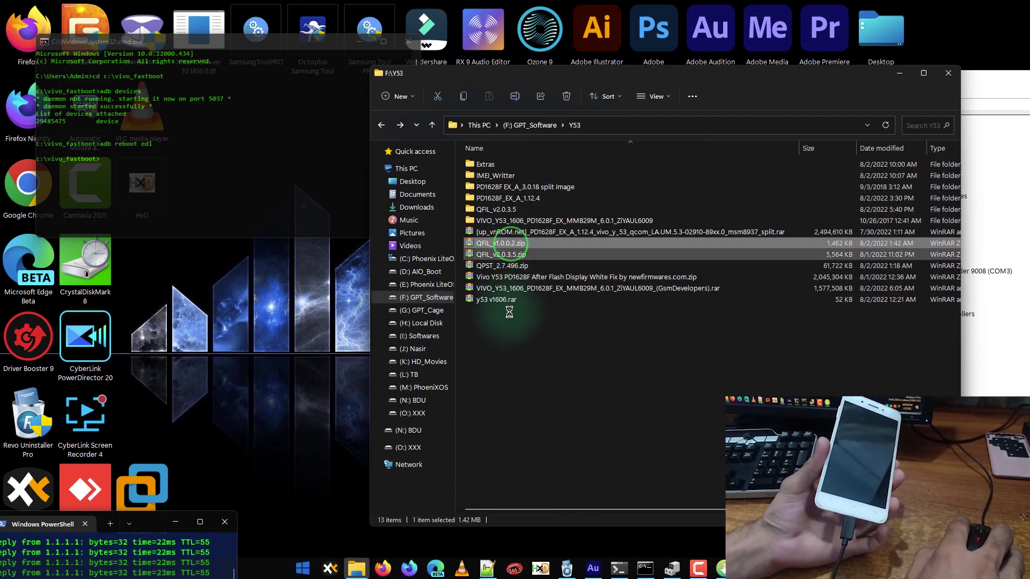
{"action": "right_click", "coordinate": [512, 244]}
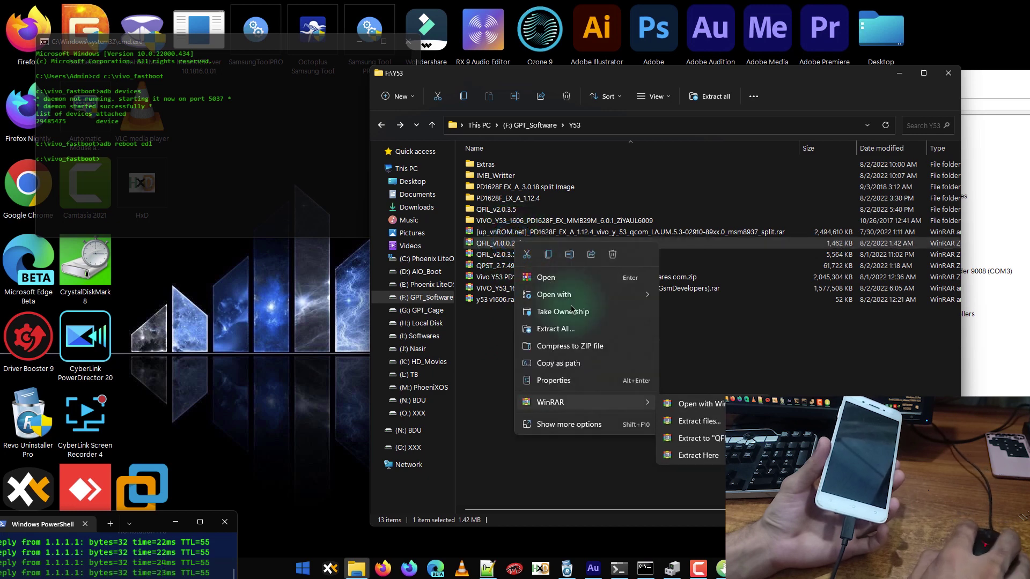
{"action": "double_click", "coordinate": [504, 209]}
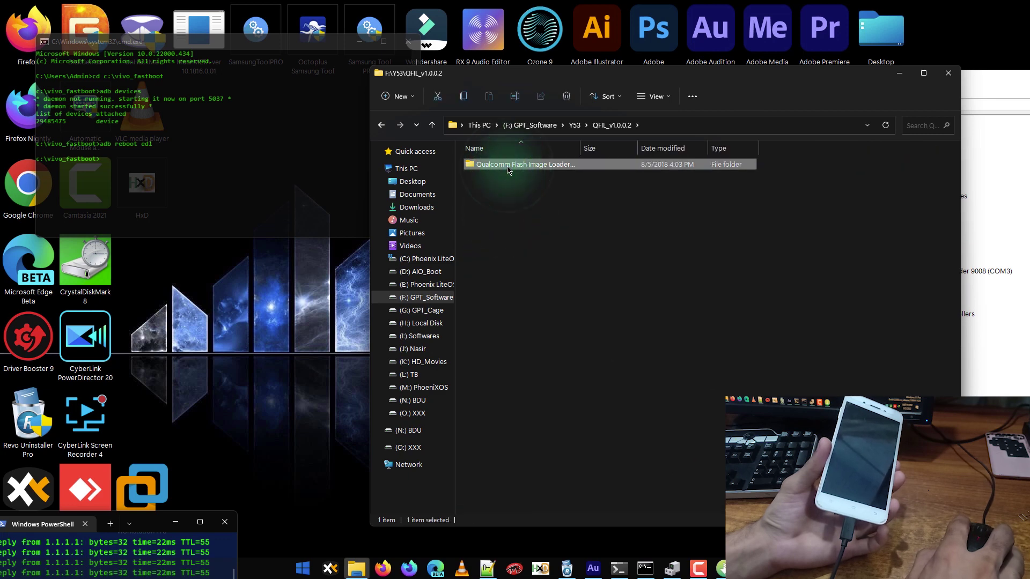
{"action": "double_click", "coordinate": [561, 164]}
{"action": "left_click", "coordinate": [384, 125]}
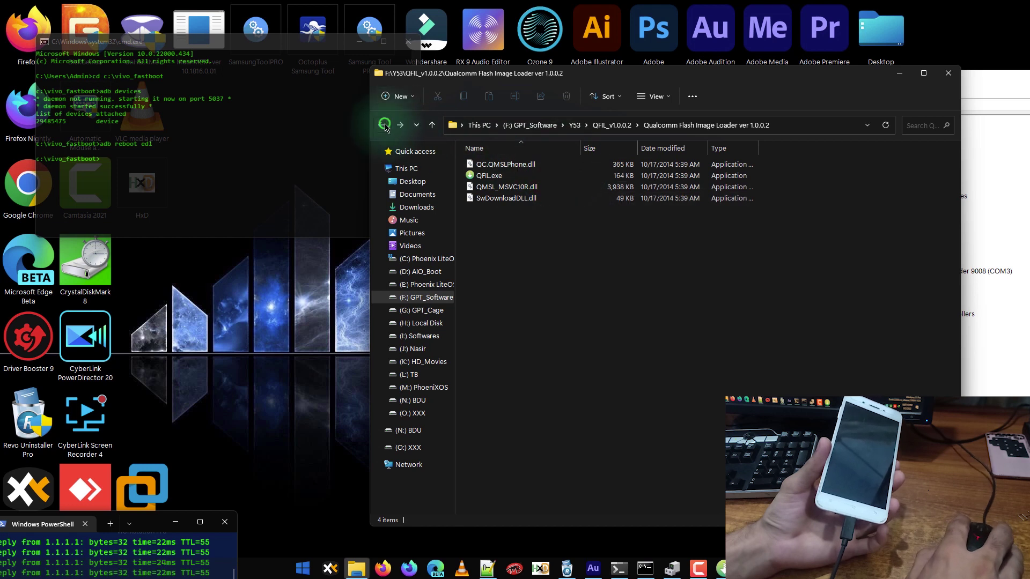
Step: Rename the loader subfolder to QFIL_1.0.0.2 and launch the QFIL.exe inside it
{"action": "left_click", "coordinate": [510, 165]}
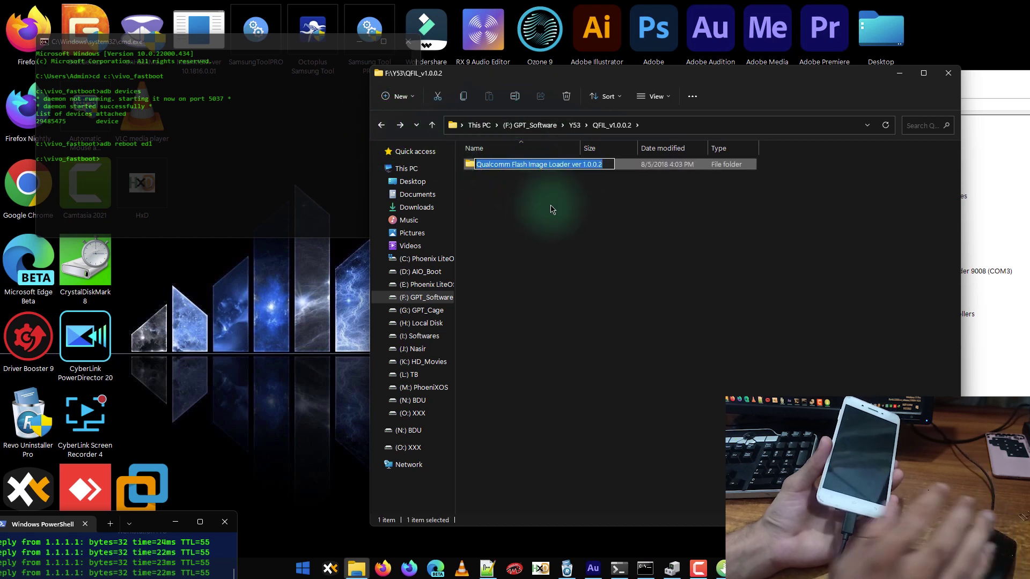
{"action": "key", "text": "End"}
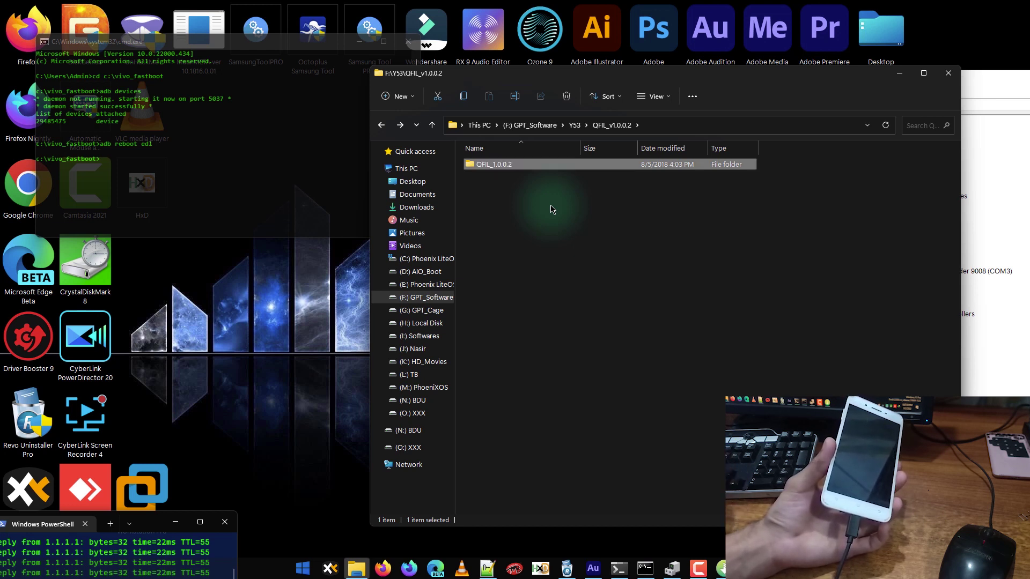
{"action": "key", "text": "Return"}
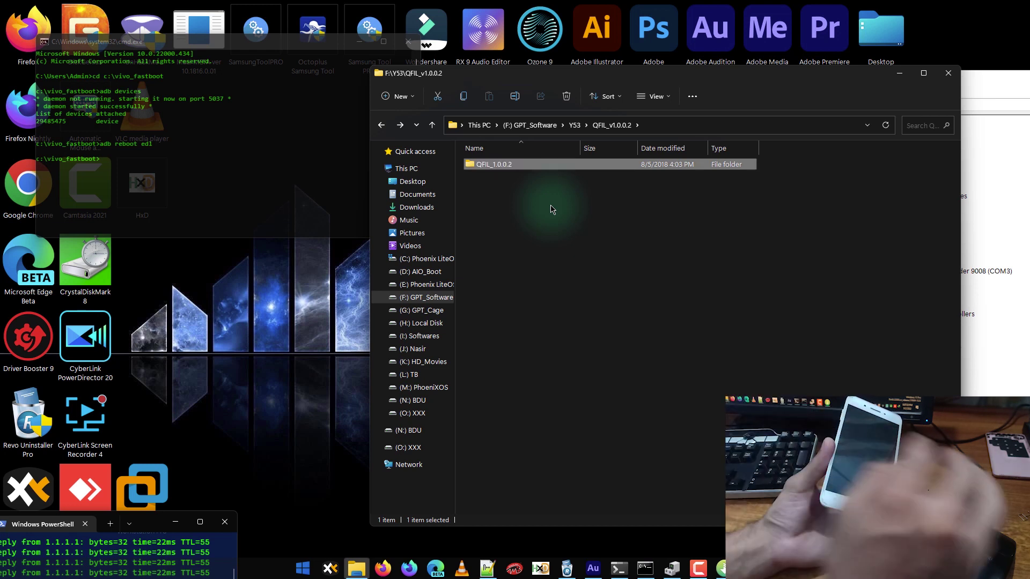
{"action": "double_click", "coordinate": [499, 167]}
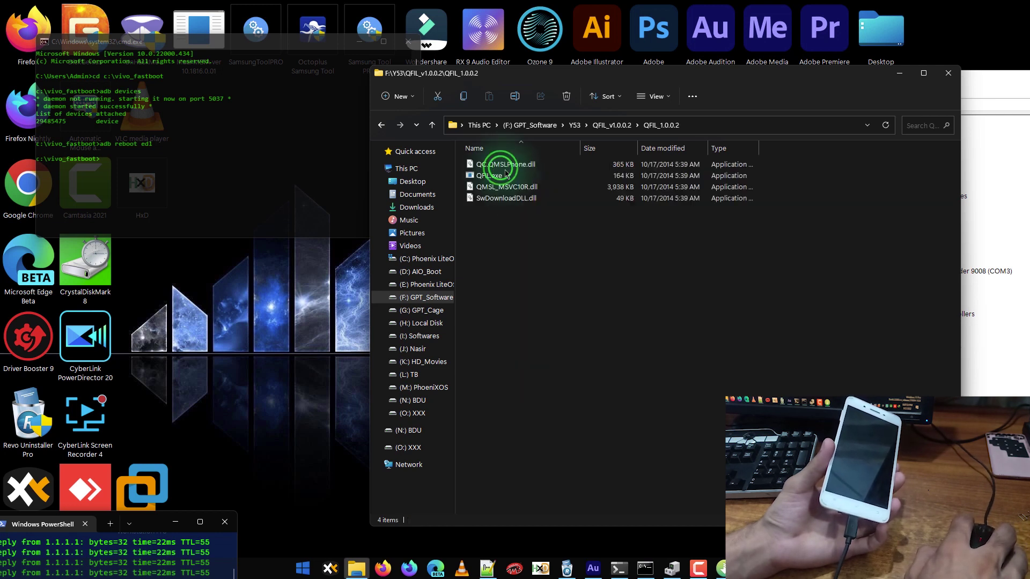
{"action": "left_click", "coordinate": [517, 176]}
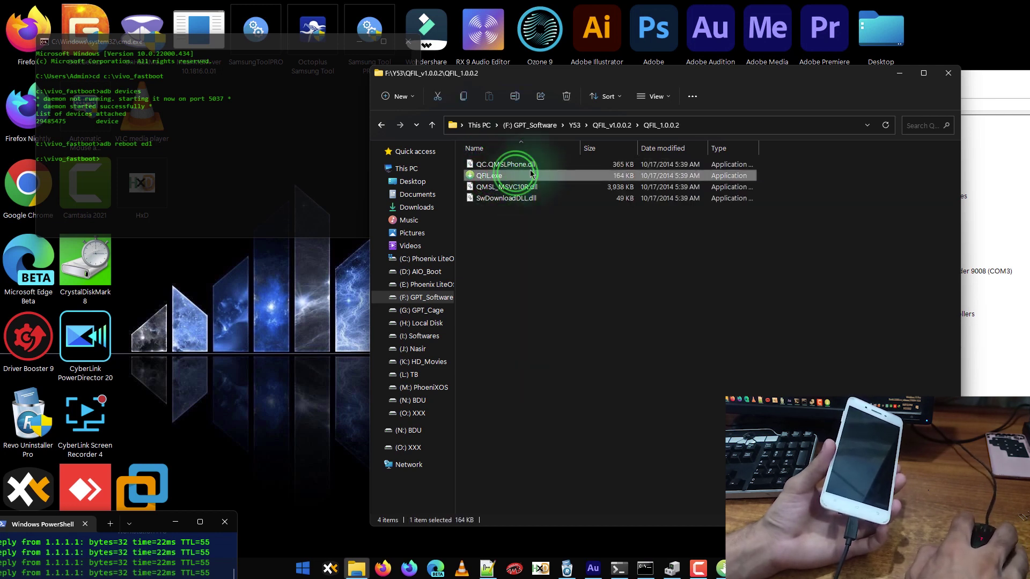
{"action": "left_click", "coordinate": [900, 74]}
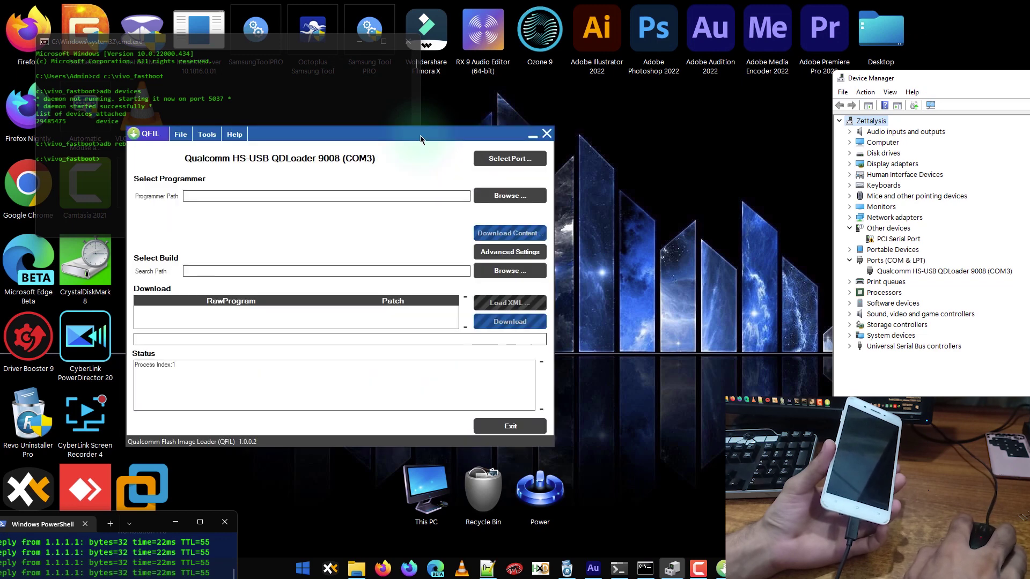
Step: Select the Qualcomm QDLoader 9008 COM3 port in QFIL 1.0.0.2
{"action": "left_click_drag", "start_coordinate": [424, 137], "coordinate": [561, 123]}
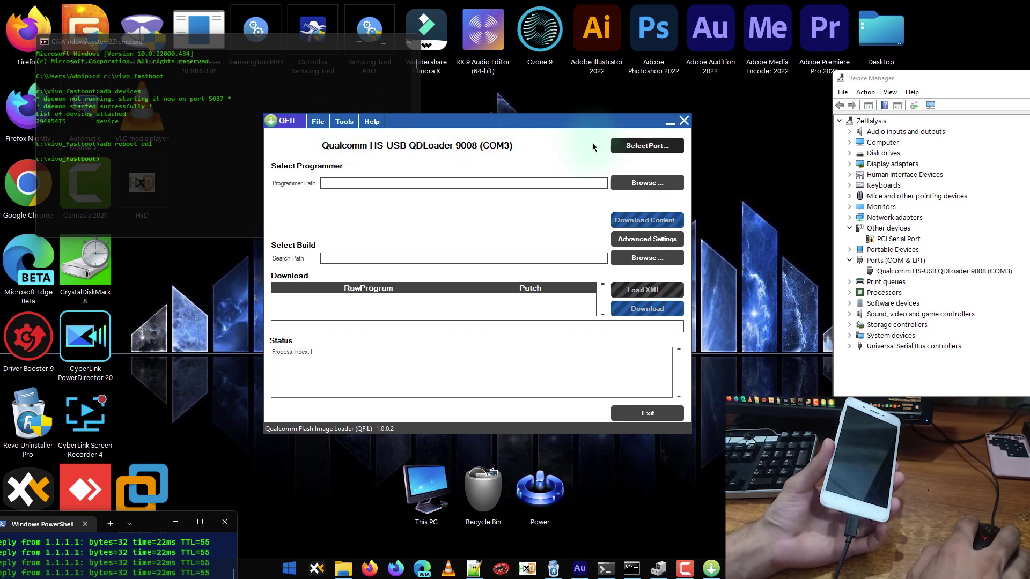
{"action": "left_click", "coordinate": [647, 145]}
{"action": "left_click_drag", "start_coordinate": [259, 28], "coordinate": [397, 71]}
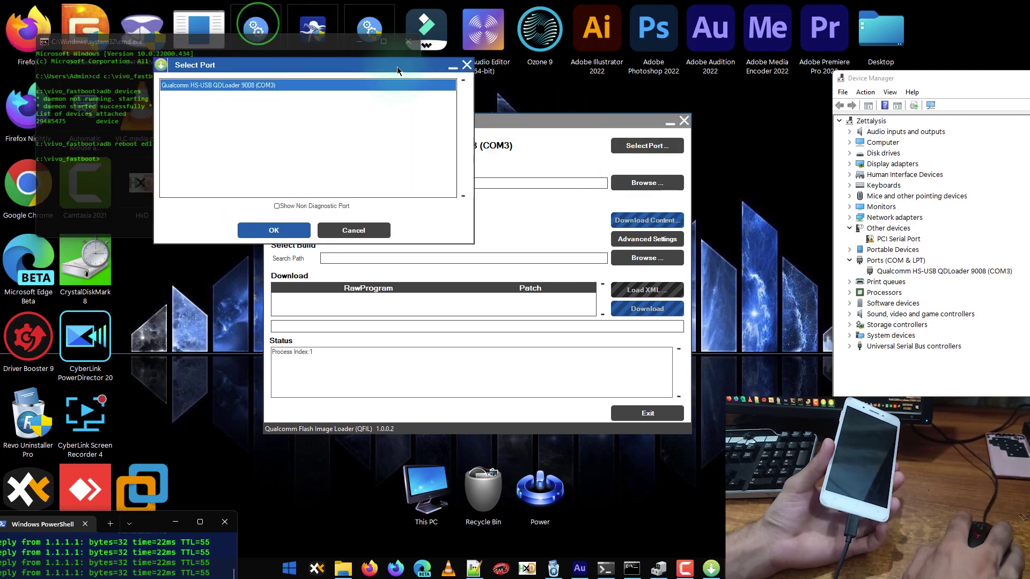
{"action": "left_click", "coordinate": [367, 112]}
{"action": "left_click", "coordinate": [283, 234]}
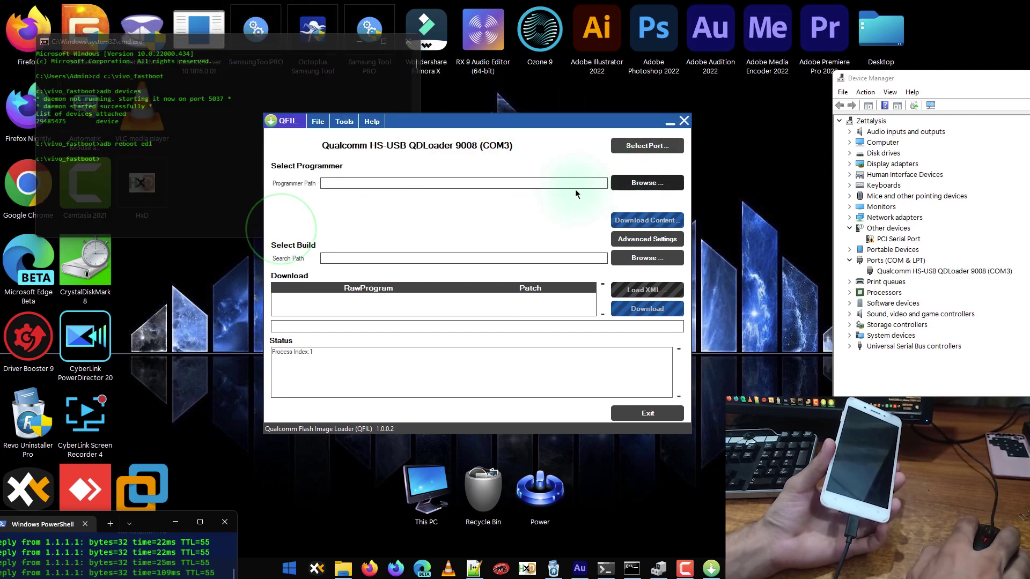
Step: Load prog_emmc_firehose_8917_ddr.mbn as programmer, plus rawprogram_unsparse.xml and patch0.xml
{"action": "left_click", "coordinate": [643, 182]}
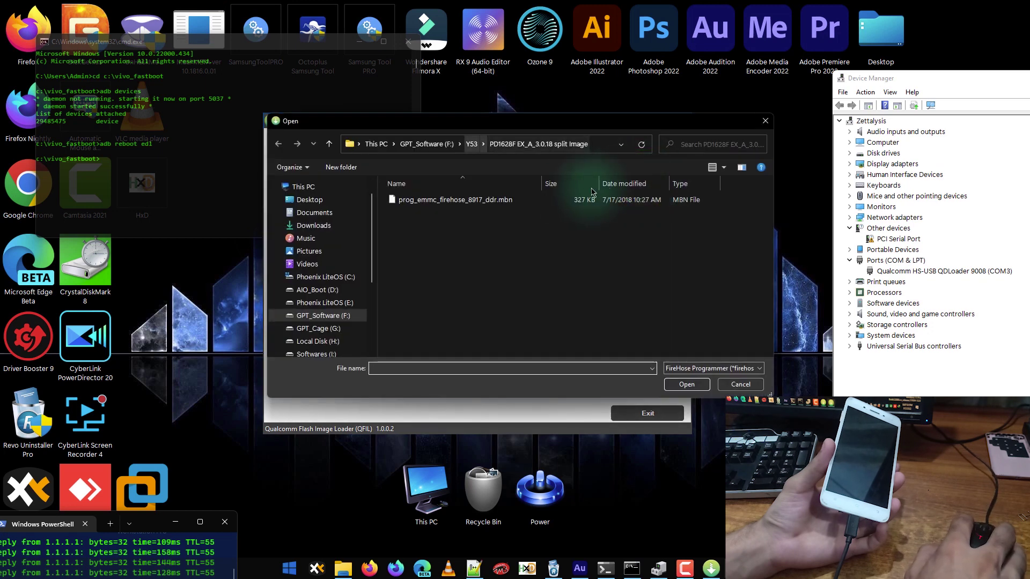
{"action": "double_click", "coordinate": [472, 201]}
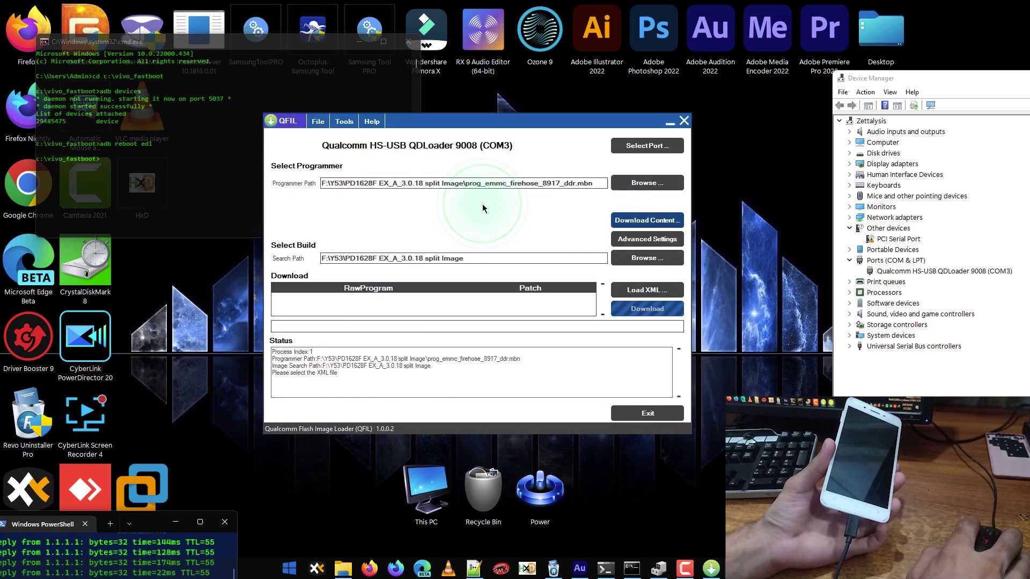
{"action": "left_click", "coordinate": [636, 290]}
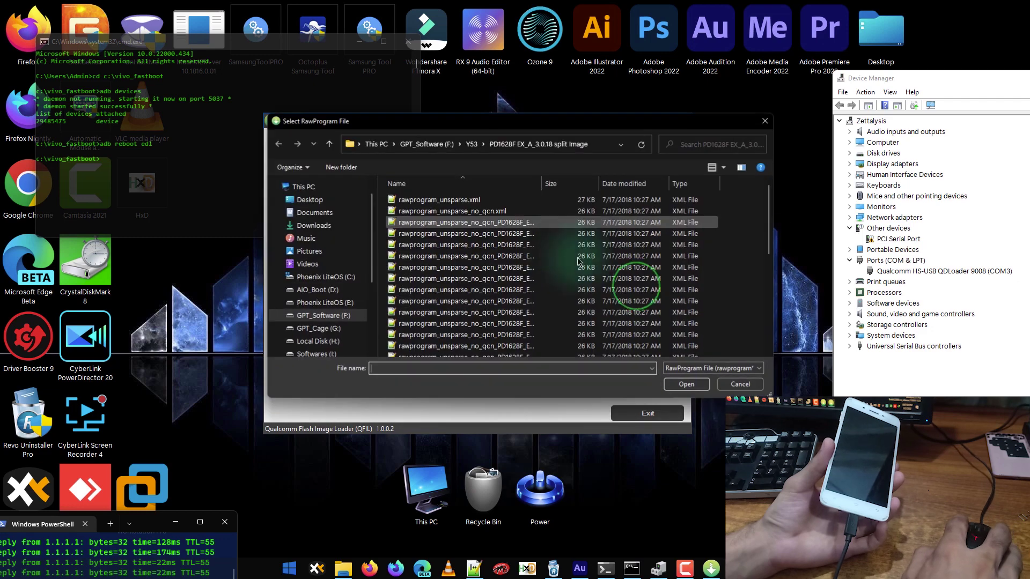
{"action": "double_click", "coordinate": [449, 200]}
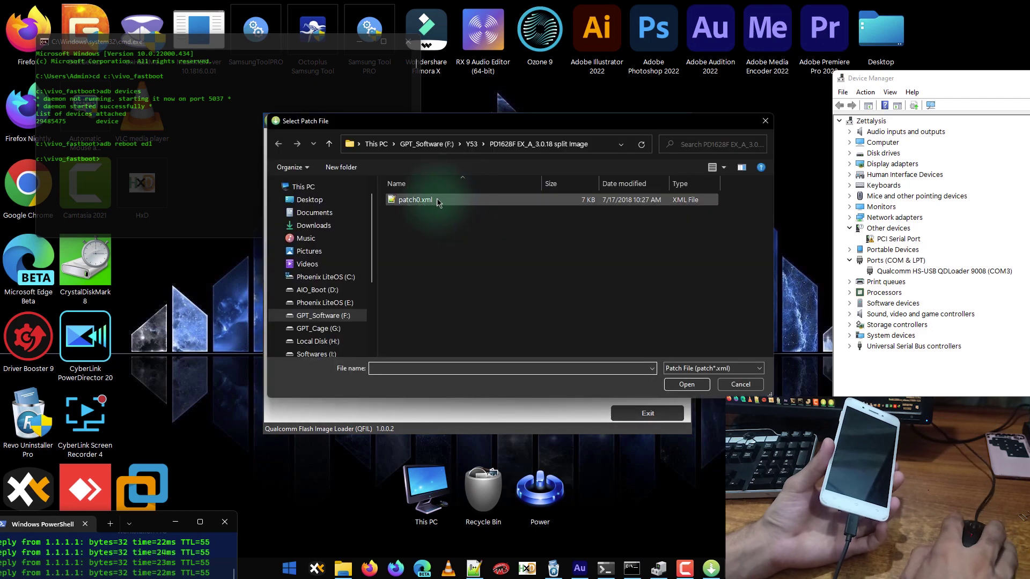
{"action": "double_click", "coordinate": [436, 201]}
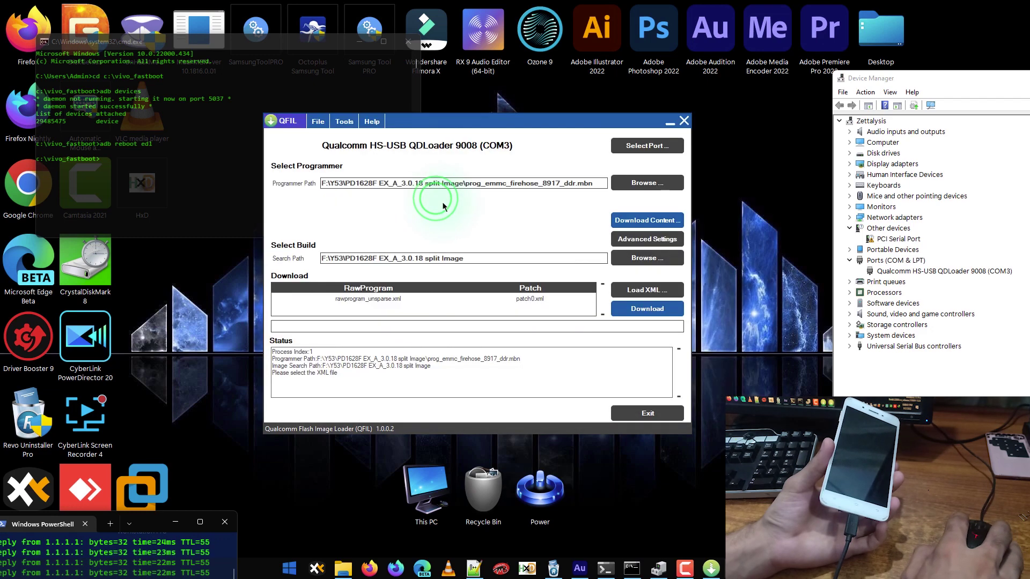
Step: Start the download in QFIL 1.0.0.2, which ends with Download Fail: Sahara Fail
{"action": "left_click", "coordinate": [637, 310]}
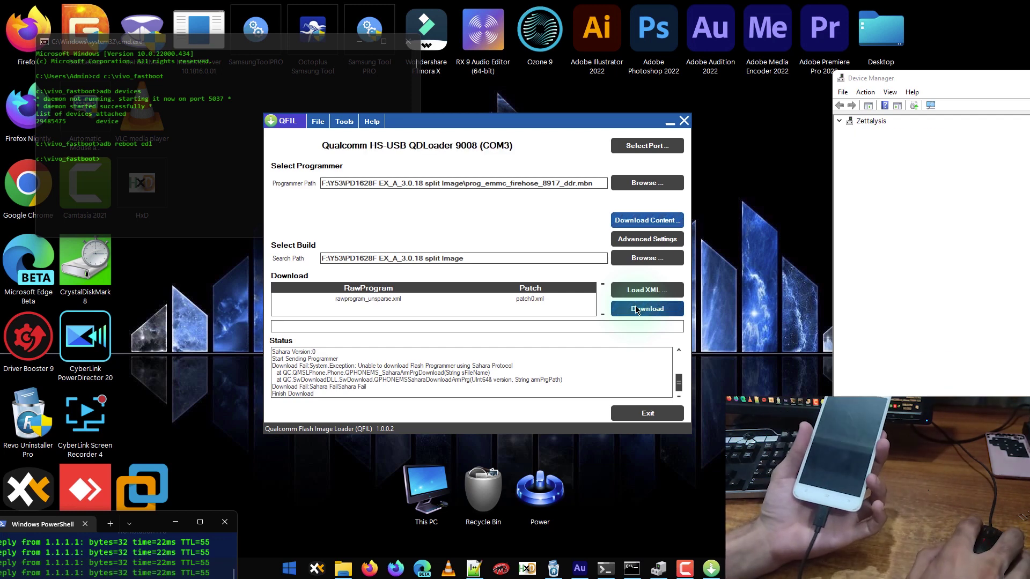
Step: Reselect the COM3 QDLoader port and restart the firmware download
{"action": "left_click", "coordinate": [657, 149]}
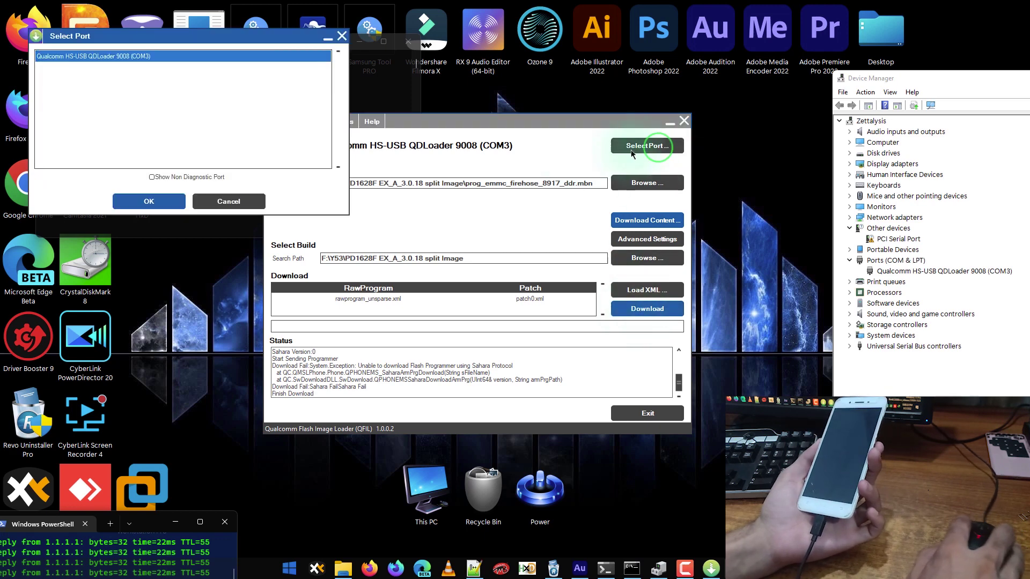
{"action": "left_click", "coordinate": [148, 200]}
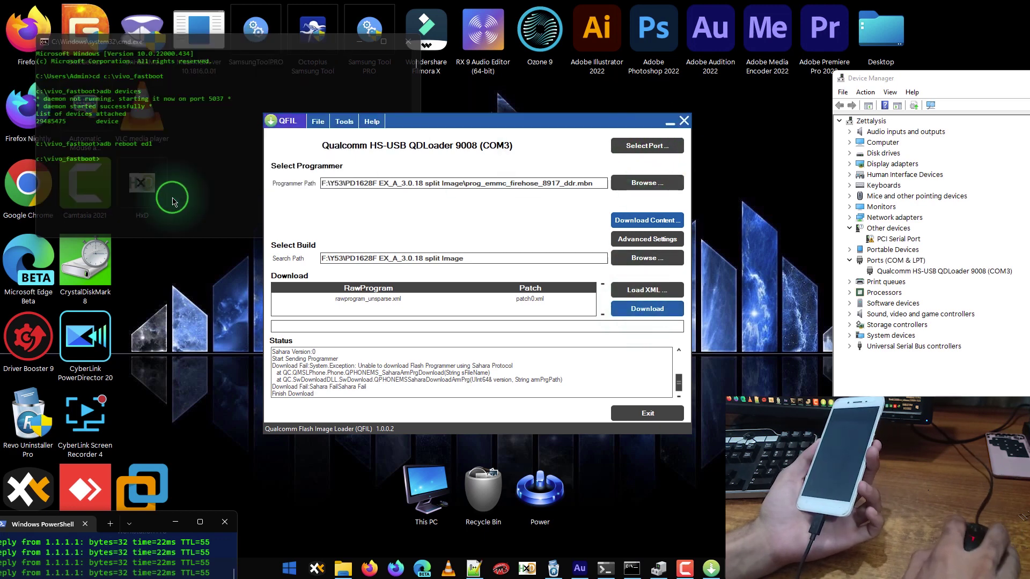
{"action": "left_click", "coordinate": [629, 310]}
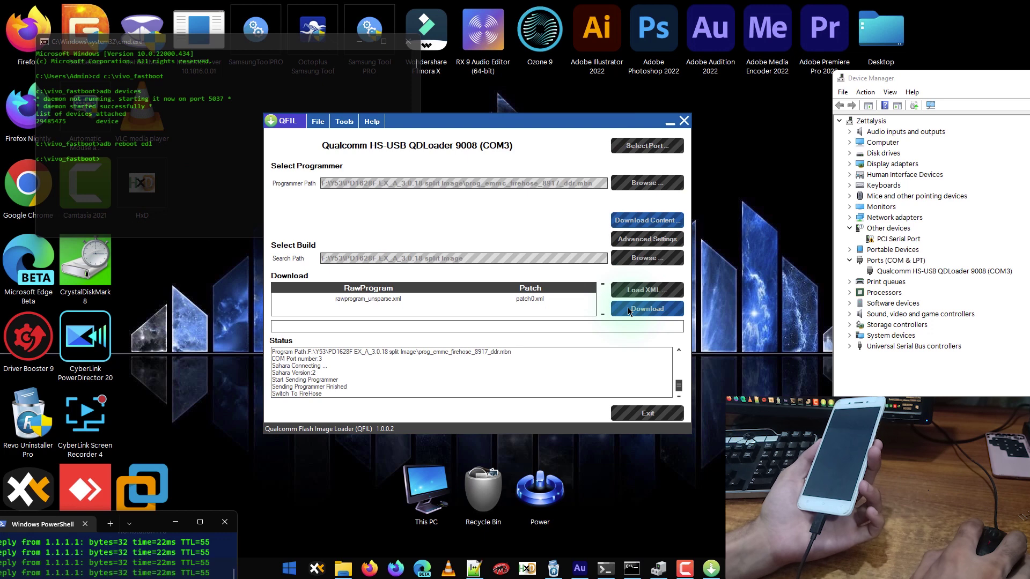